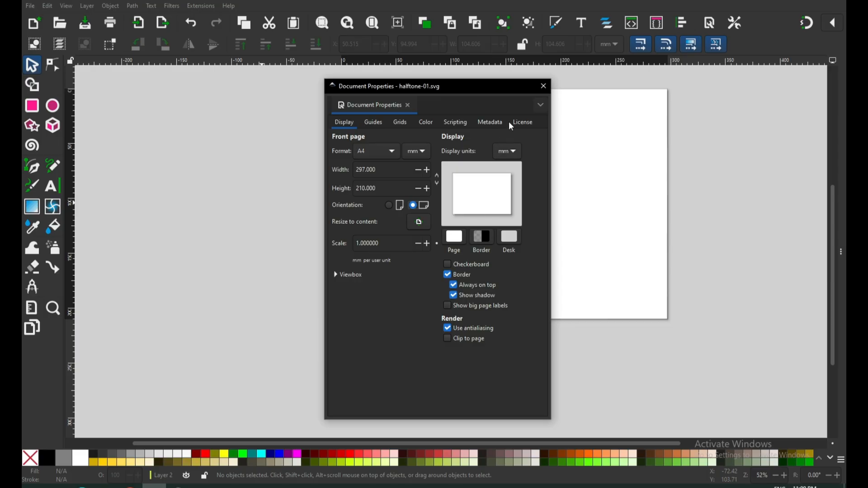
Close the document properties and save the document.
left_click(544, 86)
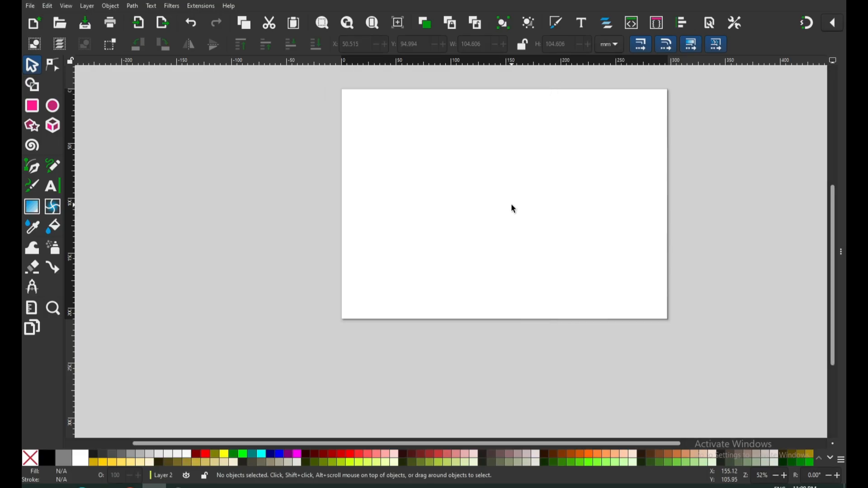
key("z")
left_click_drag(337, 86, 683, 329)
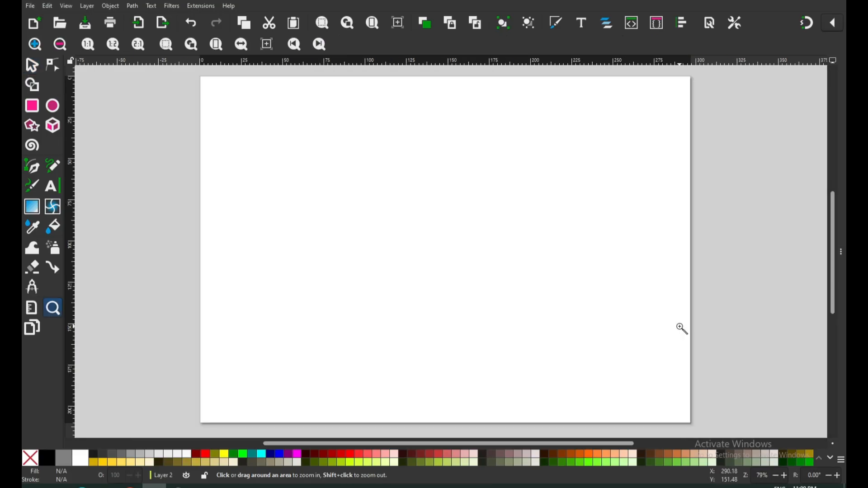
left_click(31, 66)
key("ctrl+s")
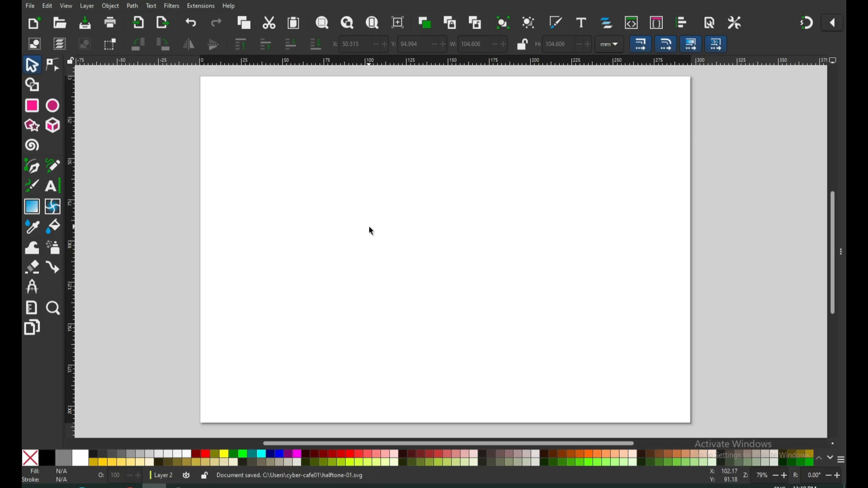
Draw a circle about 147 mm across near the page's centre, with a black outline and no fill.
left_click(52, 105)
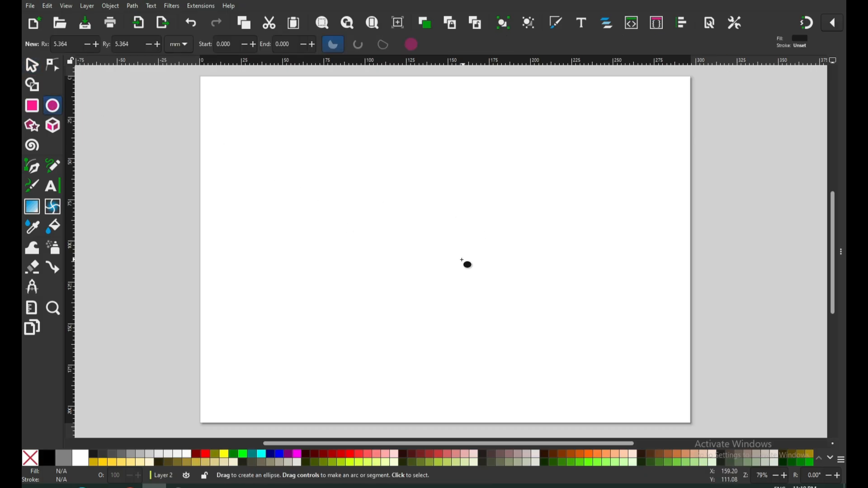
left_click_drag(437, 245, 571, 362)
left_click(32, 68)
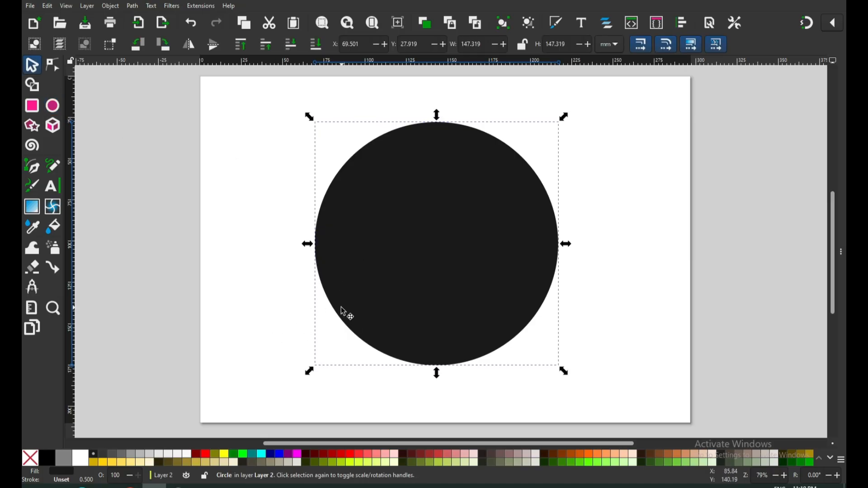
left_click(48, 457, "shift")
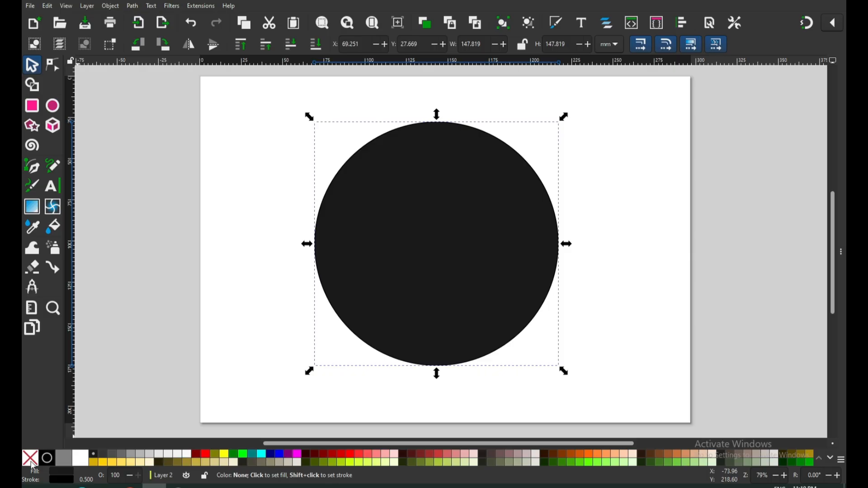
left_click(31, 460)
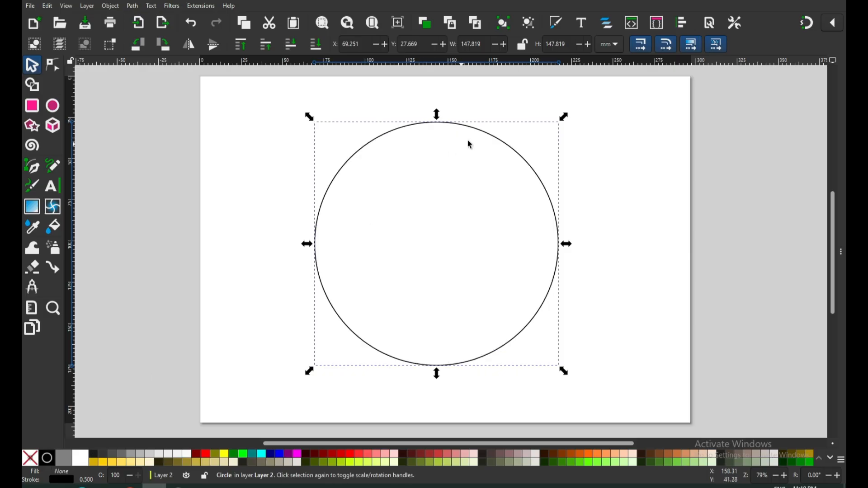
Turn on snapping, place a vertical and a horizontal guide through the circle's midpoint, and save the document.
left_click(809, 23)
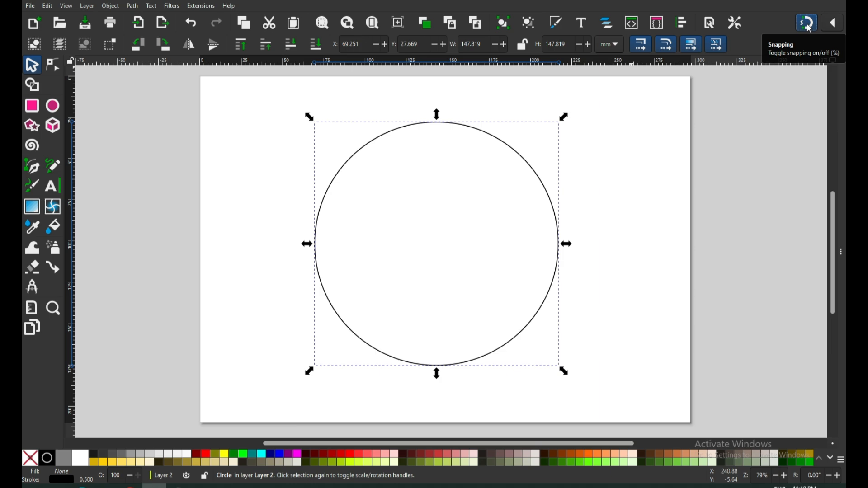
left_click_drag(74, 194, 438, 247)
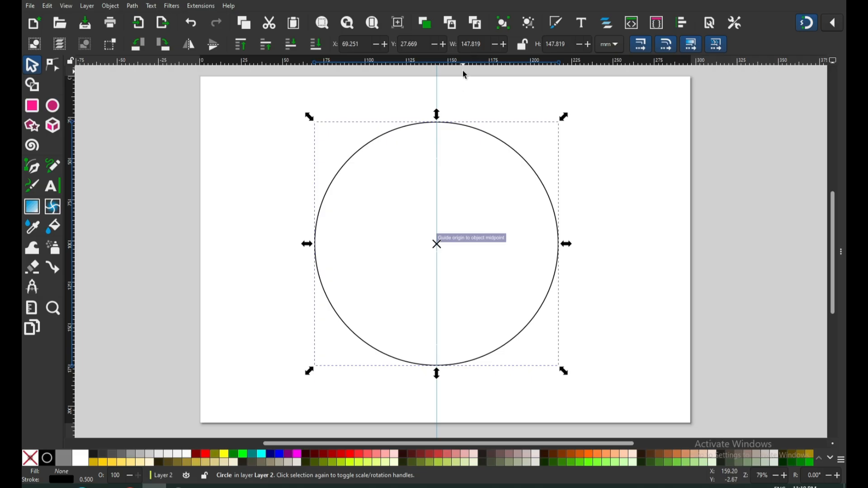
left_click_drag(475, 66, 441, 246)
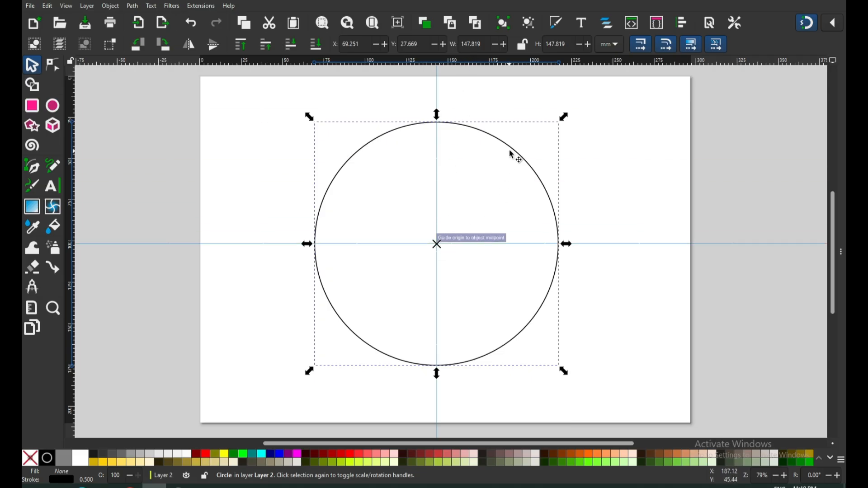
left_click(585, 163)
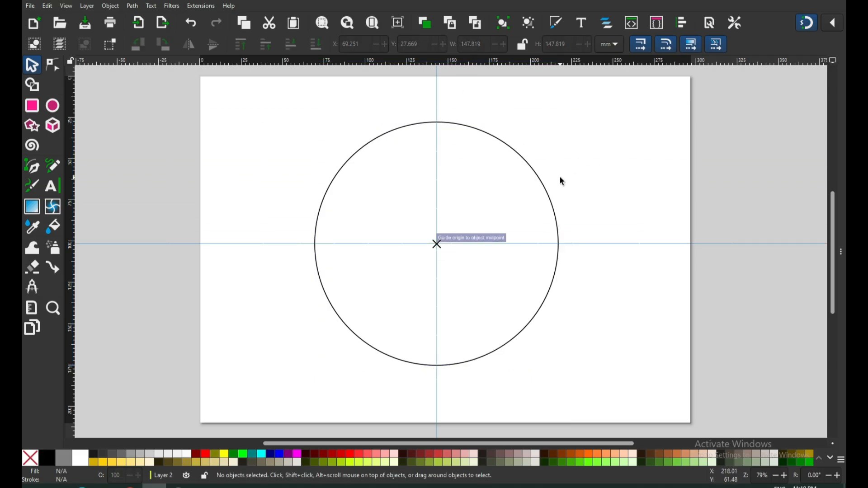
left_click(530, 169)
left_click(531, 169)
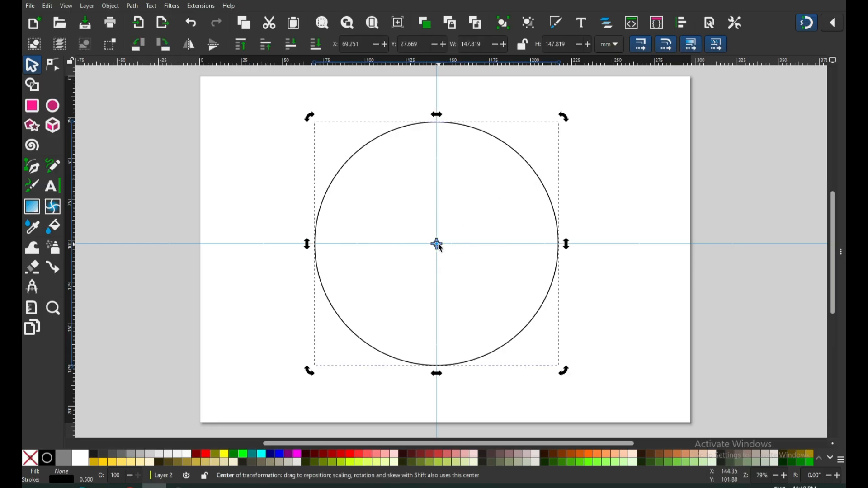
left_click(589, 195)
key("ctrl+s")
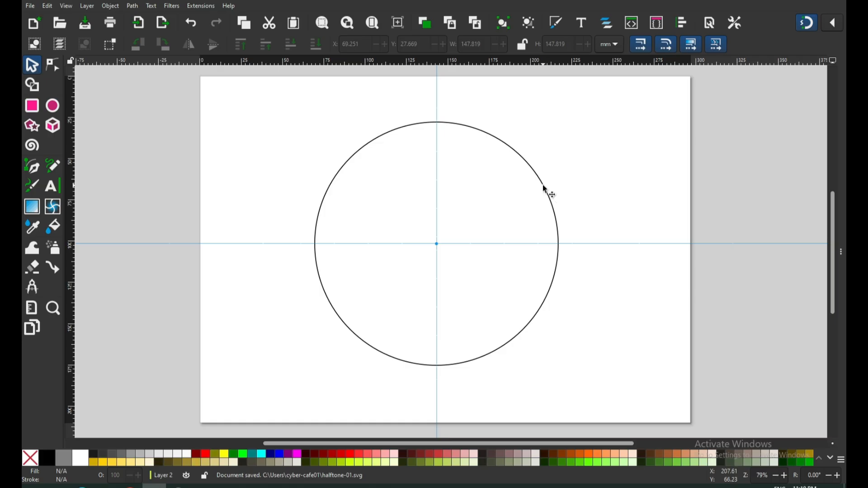
Convert the large circle to a path.
left_click(546, 190)
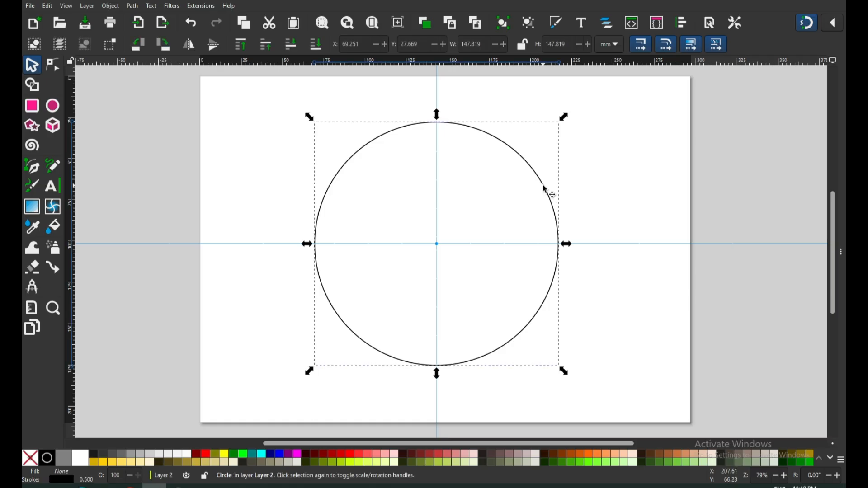
left_click(133, 5)
left_click(159, 24)
left_click(153, 136)
Draw a small circle about 14 mm across outside the large circle's upper left and convert it to a path.
left_click(54, 106)
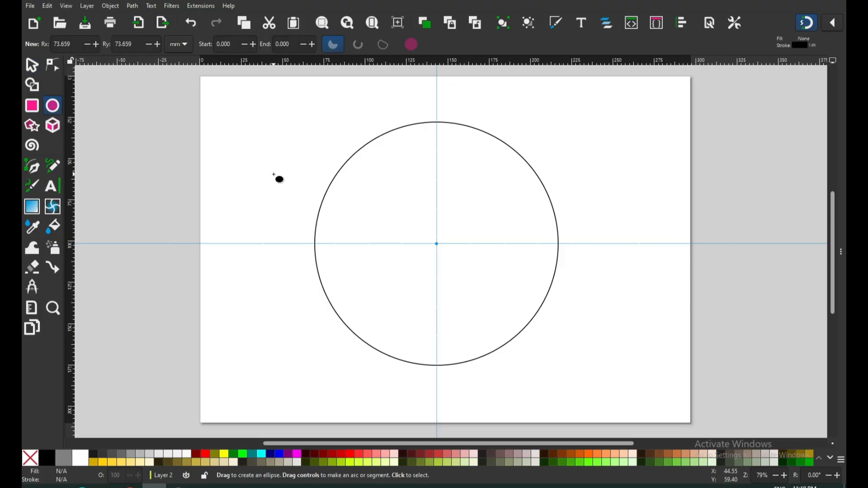
left_click_drag(252, 147, 261, 159)
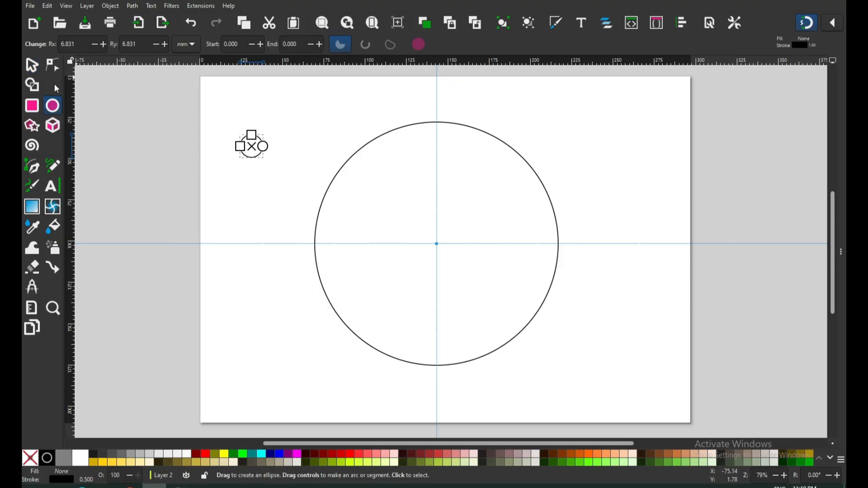
left_click(33, 65)
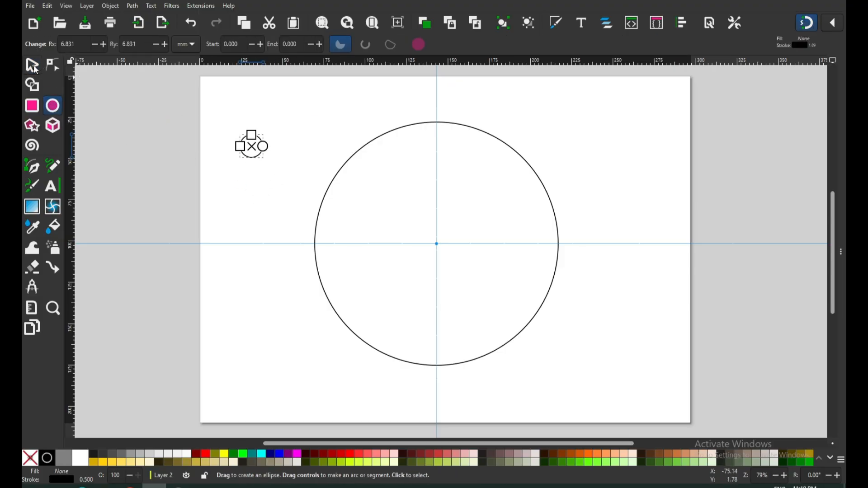
left_click(133, 7)
left_click(145, 20)
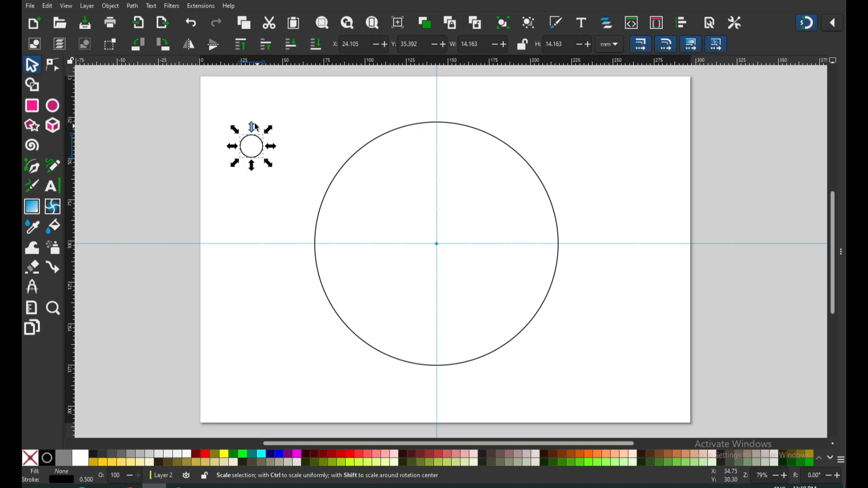
Duplicate the small circle, move the copy straight down near the page's lower edge, and scale it to about 5.3 mm.
right_click(261, 144)
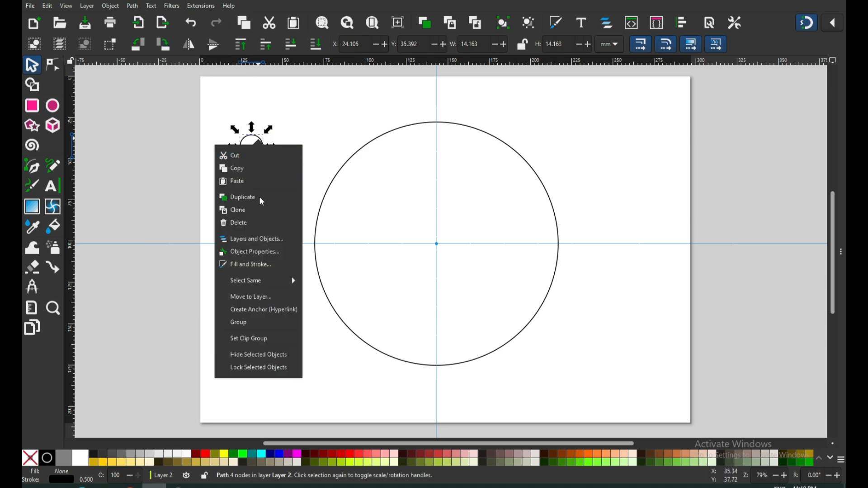
left_click(246, 197)
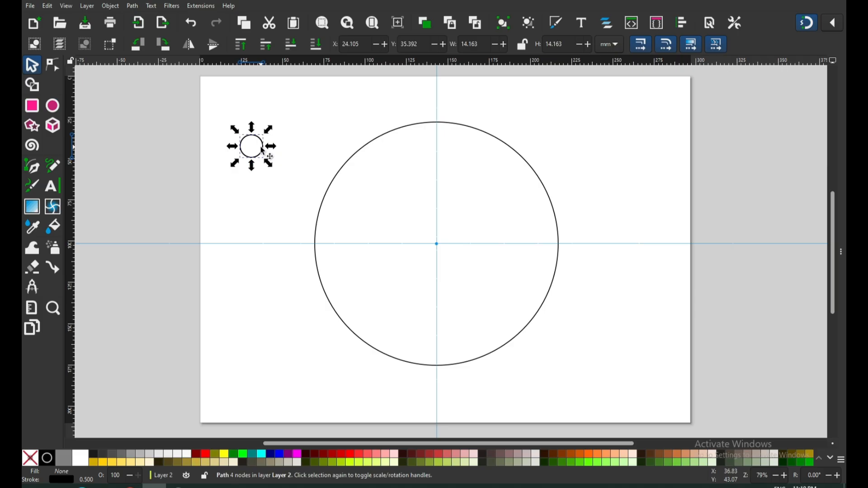
left_click_drag(263, 151, 264, 343)
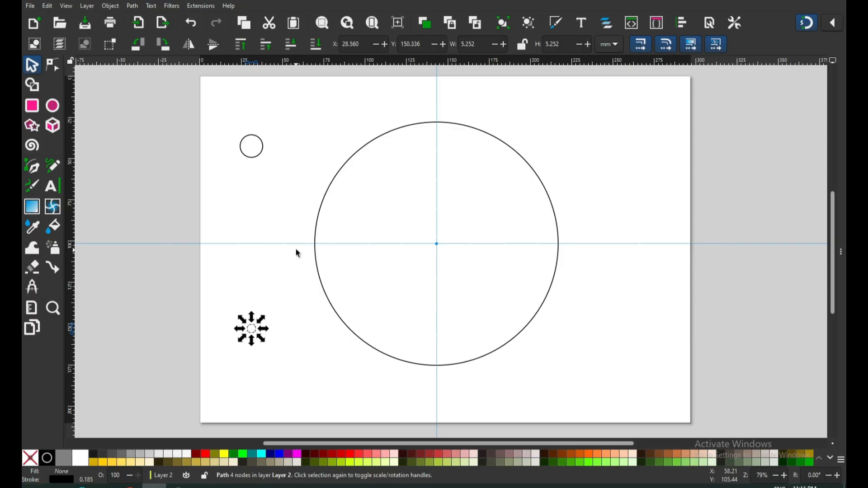
Give both small circles a green fill and no outline.
left_click(258, 158, "shift")
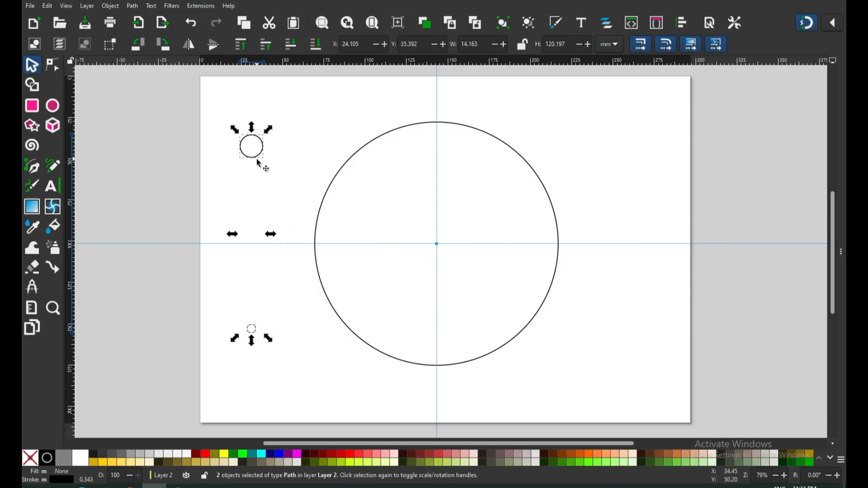
left_click(96, 462)
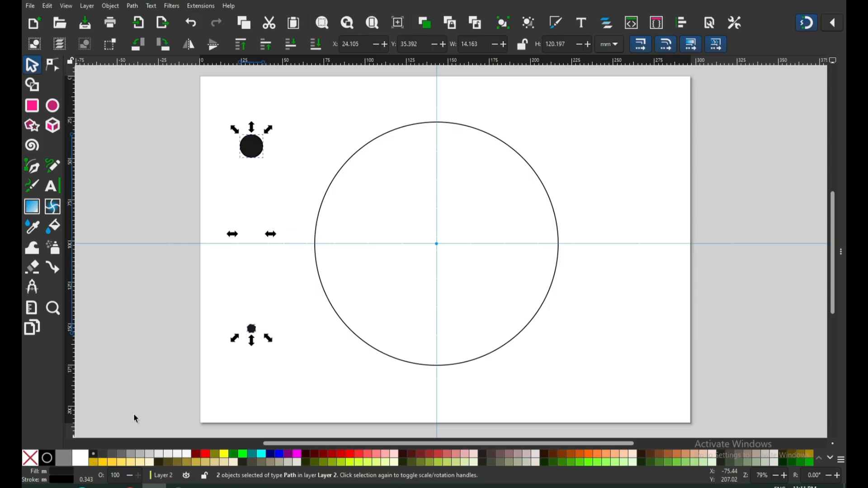
left_click(34, 462, "shift")
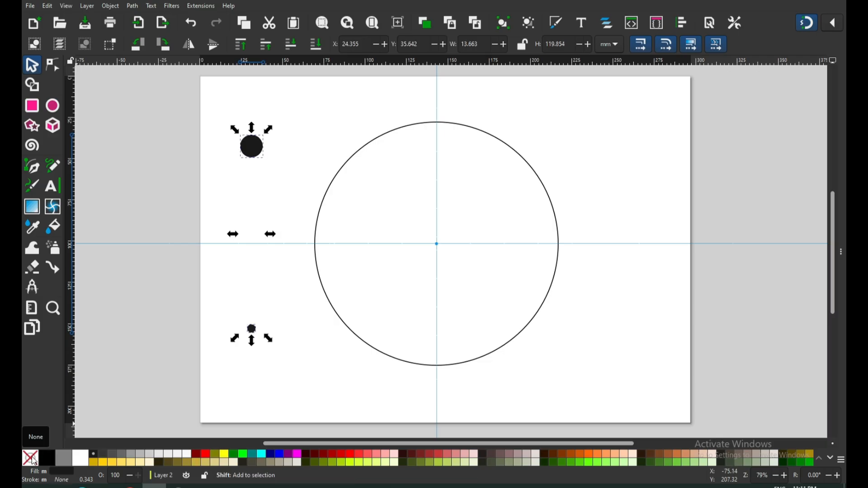
left_click(234, 455)
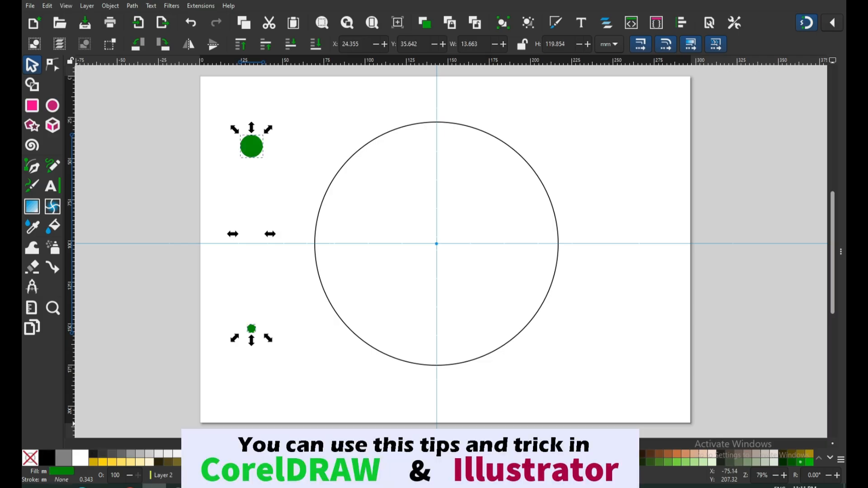
left_click(269, 200)
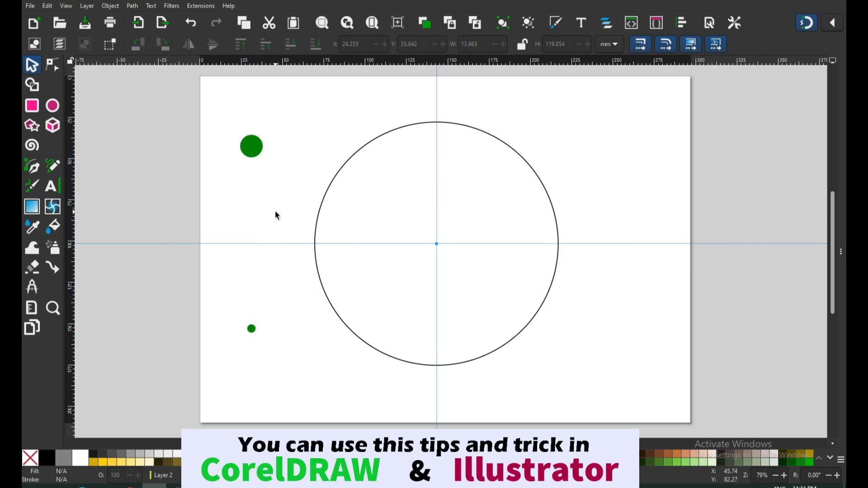
left_click_drag(229, 131, 203, 229)
left_click(253, 329)
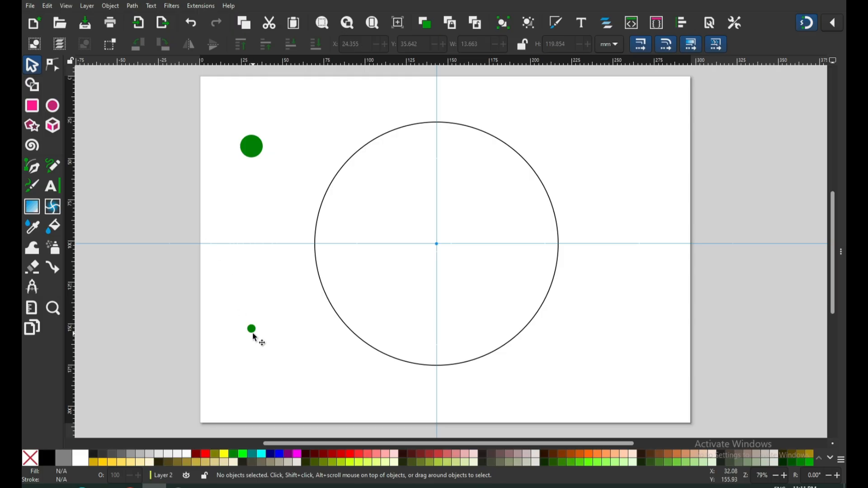
left_click_drag(262, 319, 263, 322)
key("ctrl+z")
Scale the lower green circle down to about 2.7 mm across and save the document.
key("z")
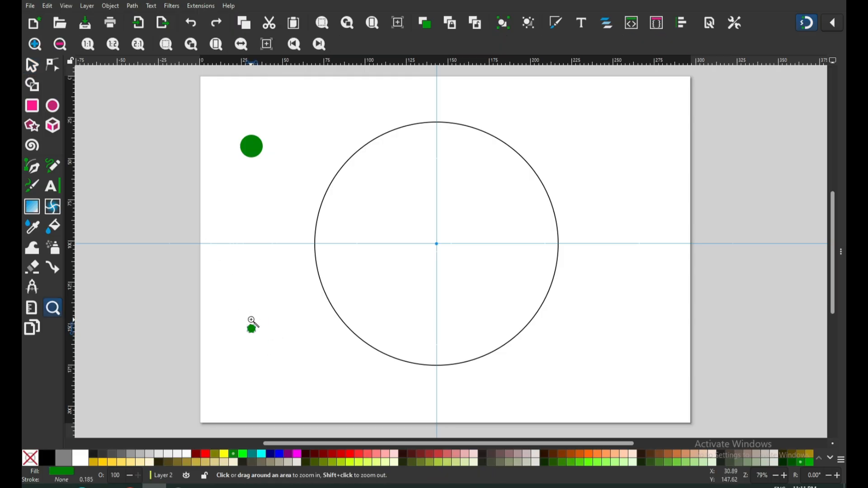
left_click_drag(209, 291, 325, 366)
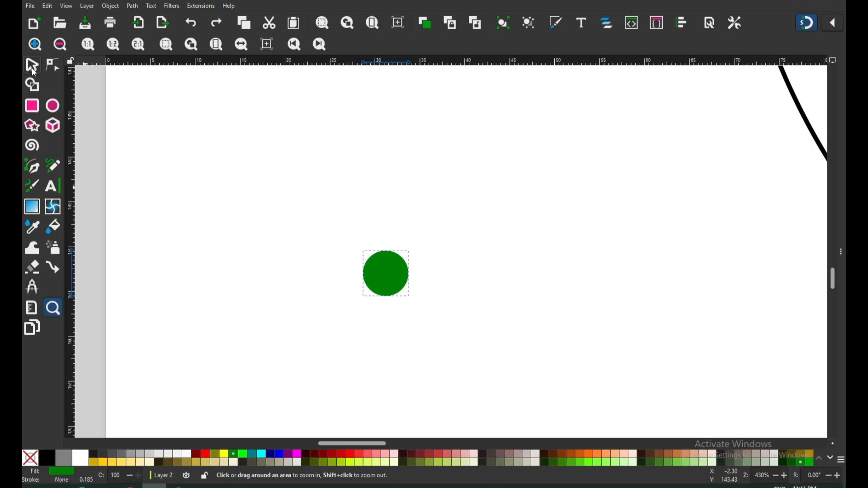
left_click(31, 66)
left_click_drag(418, 249, 406, 258)
left_click(419, 256)
scroll(423, 262, "down", 5)
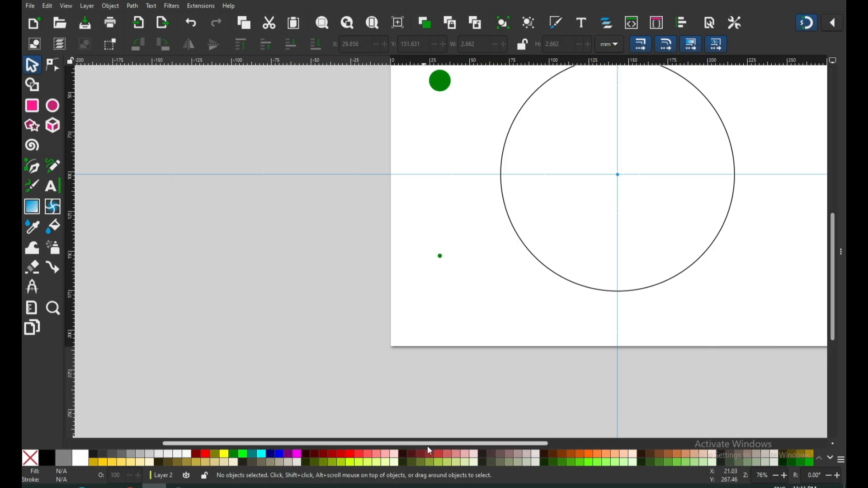
left_click_drag(427, 446, 515, 427)
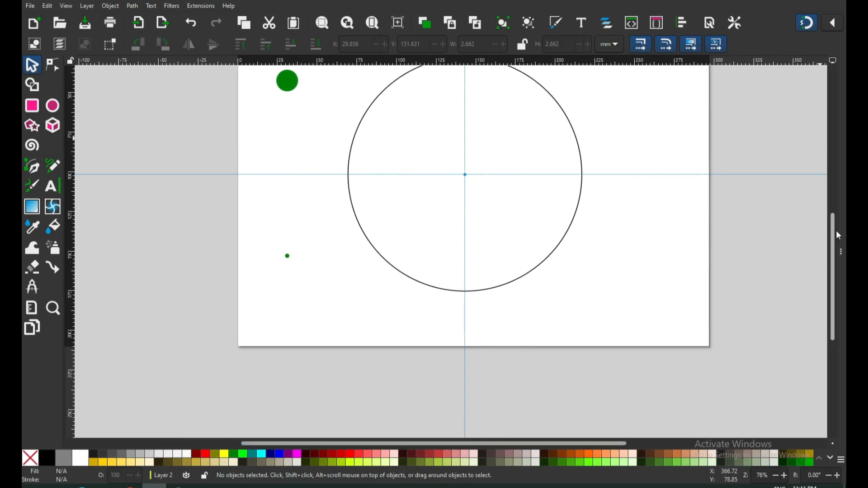
left_click_drag(837, 230, 835, 212)
key("ctrl+s")
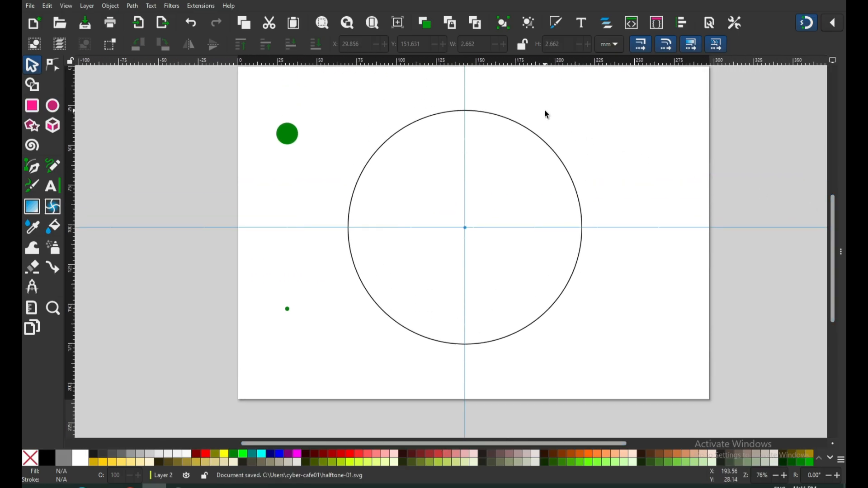
Enlarge the lower green circle to about 3.8 mm across.
key("z")
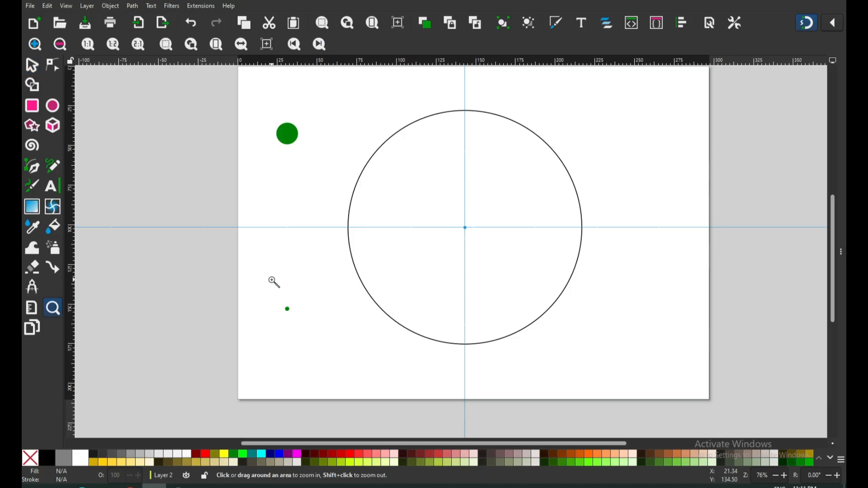
left_click_drag(251, 271, 385, 328)
key("s")
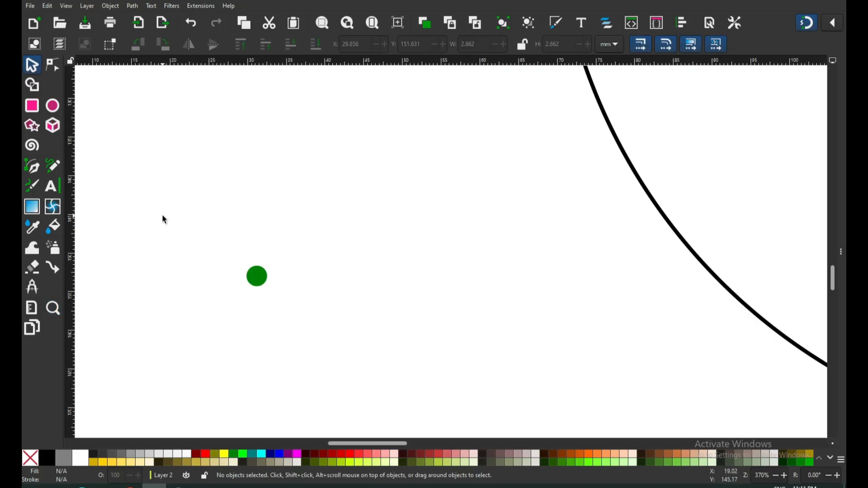
left_click(259, 284)
left_click_drag(275, 294, 280, 300)
key("Escape")
key("minus")
key("minus")
key("minus")
key("minus")
key("minus")
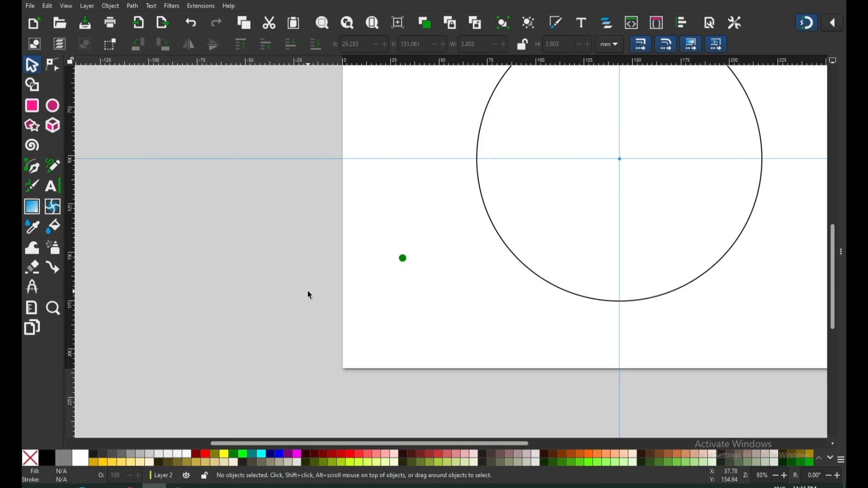
Save the document, then interpolate between the two green circles with 7 steps, exponent 1.0, equal-length segments and no duplicated endpaths.
left_click_drag(417, 446, 505, 444)
key("ctrl+s")
left_click(281, 111)
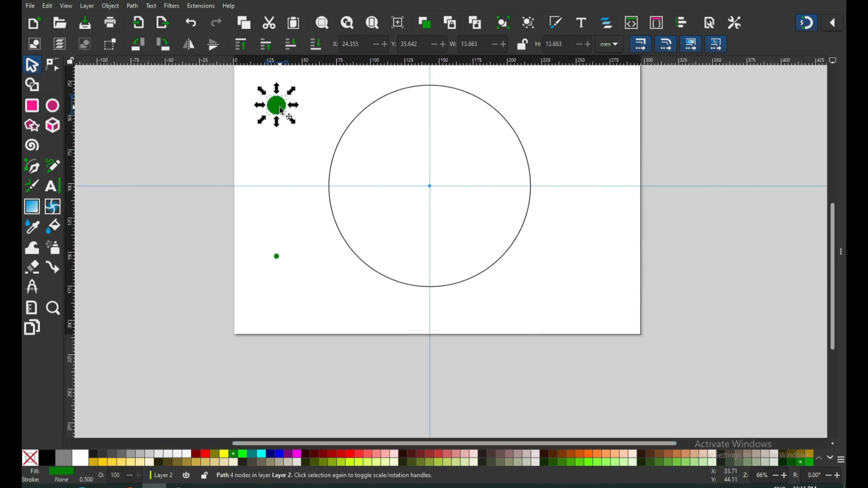
left_click(277, 257, "shift")
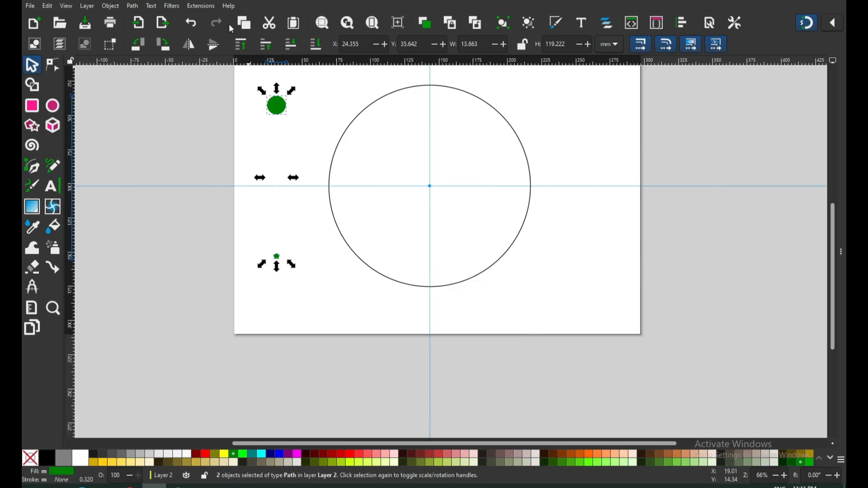
left_click(202, 6)
mouse_move(231, 117)
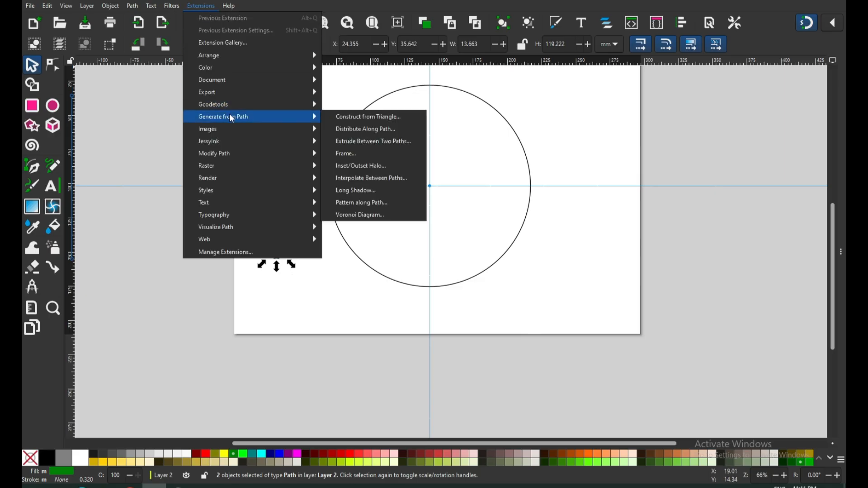
left_click(383, 178)
left_click_drag(174, 33, 455, 148)
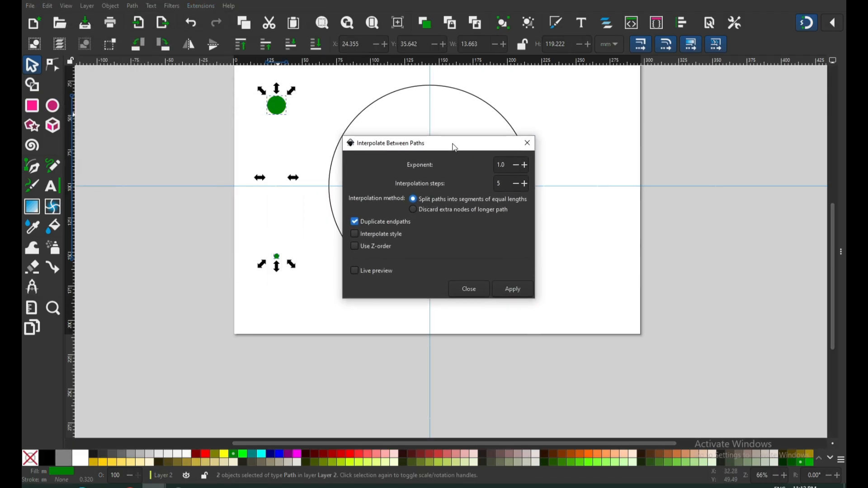
left_click(355, 270)
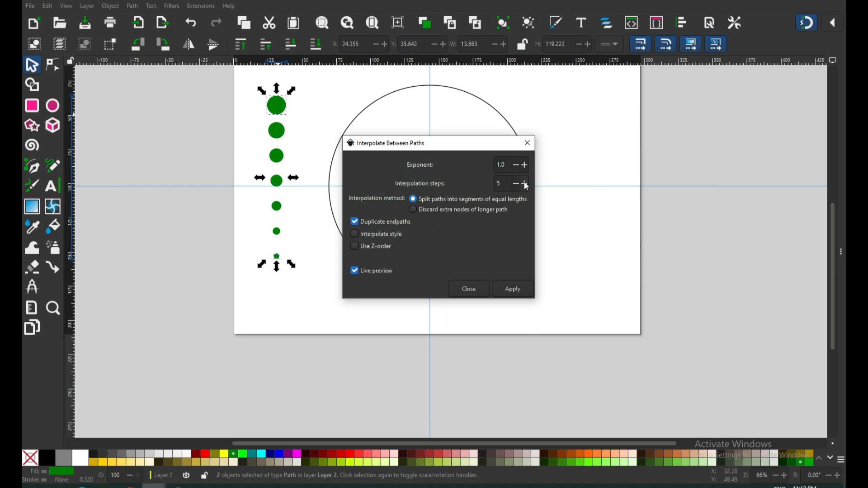
left_click(388, 222)
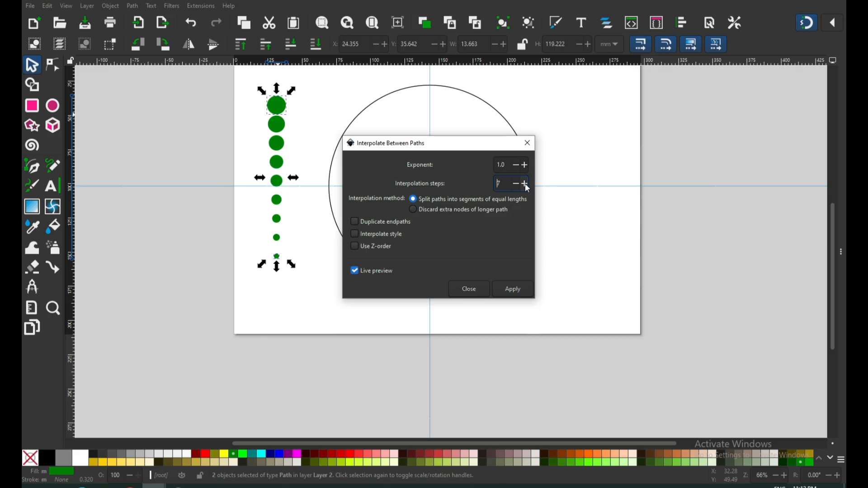
left_click(516, 292)
left_click(470, 290)
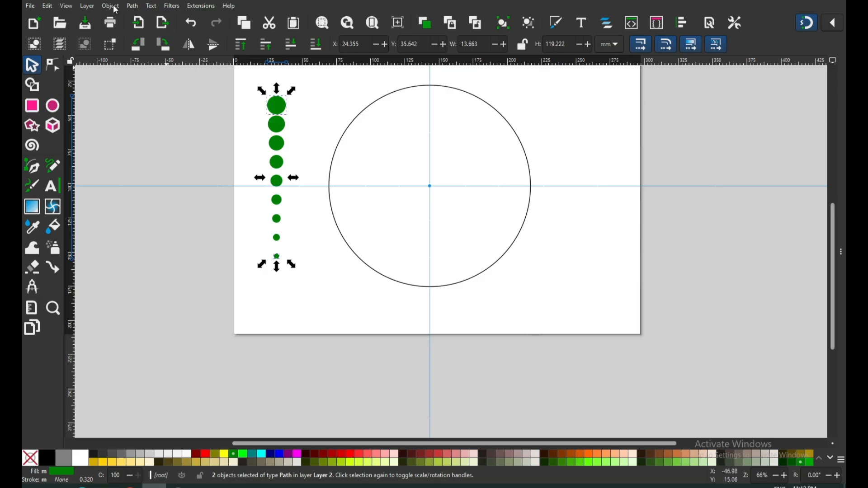
Ungroup the interpolated green circles between the top and bottom circles.
left_click(246, 144)
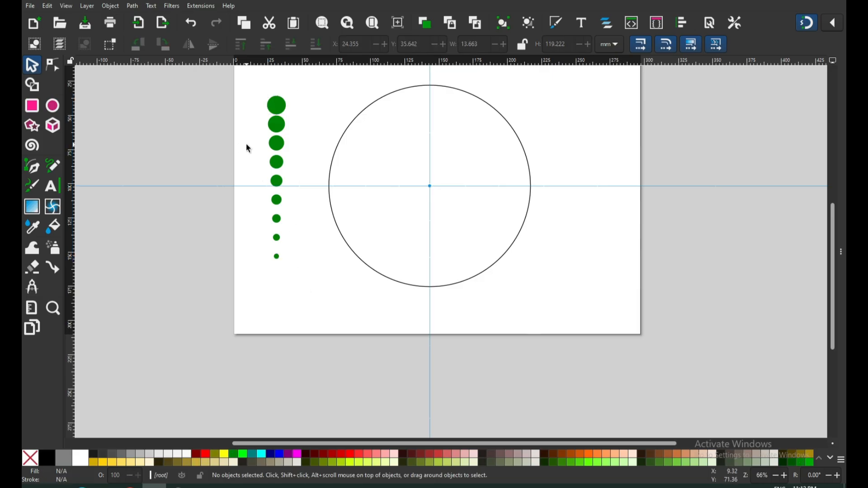
left_click(279, 130)
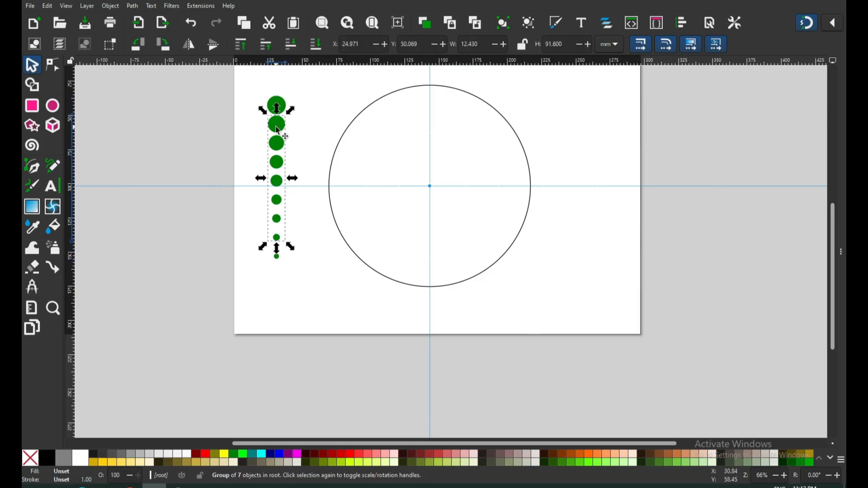
left_click(112, 7)
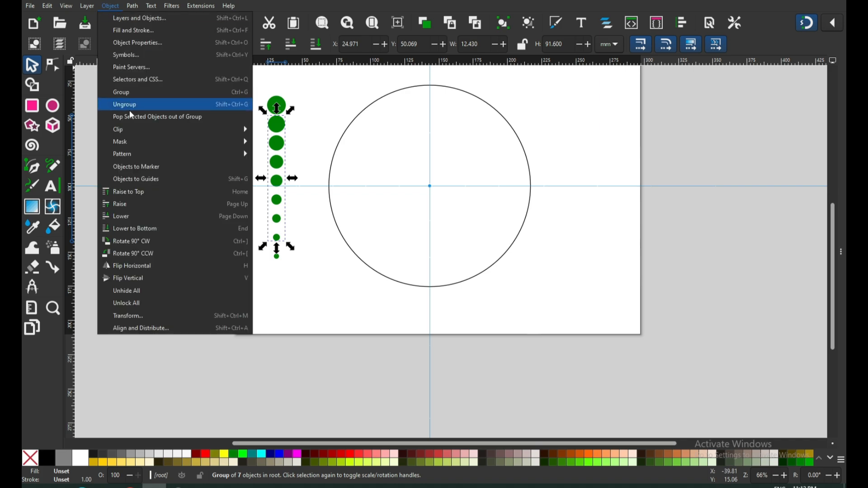
left_click(129, 106)
left_click(240, 134)
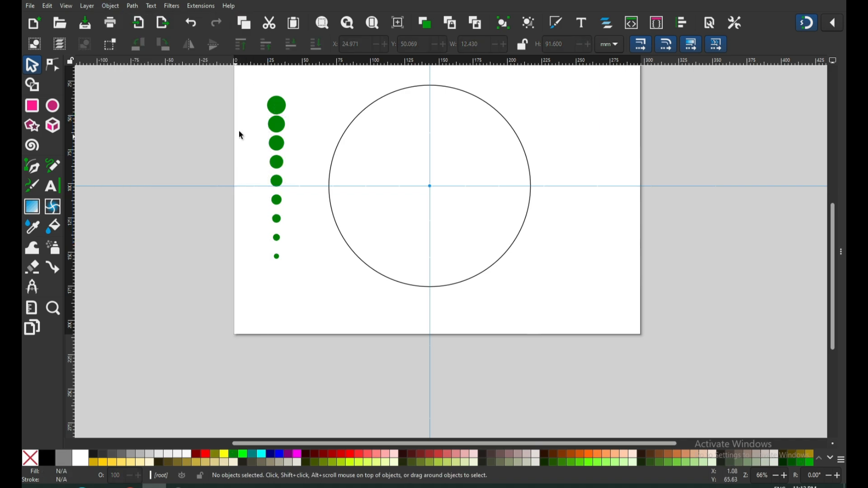
Union all the green circles in the column into a single path and save the document.
left_click_drag(242, 92, 311, 277)
left_click(133, 6)
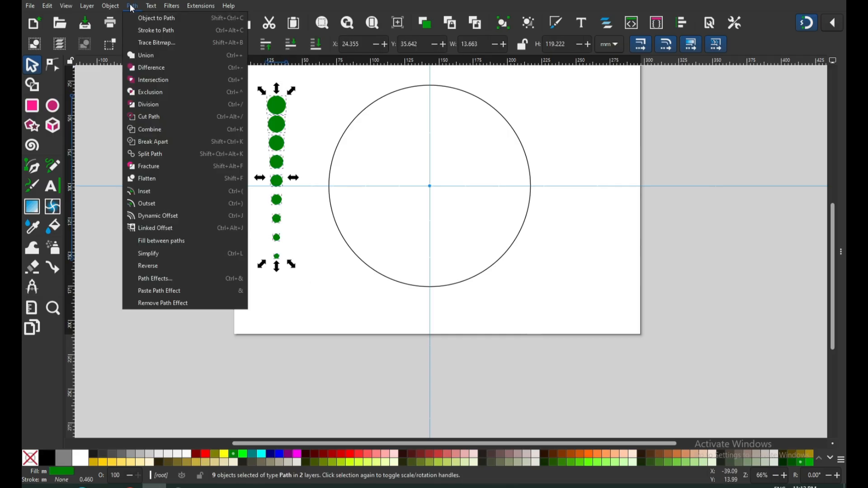
left_click(177, 56)
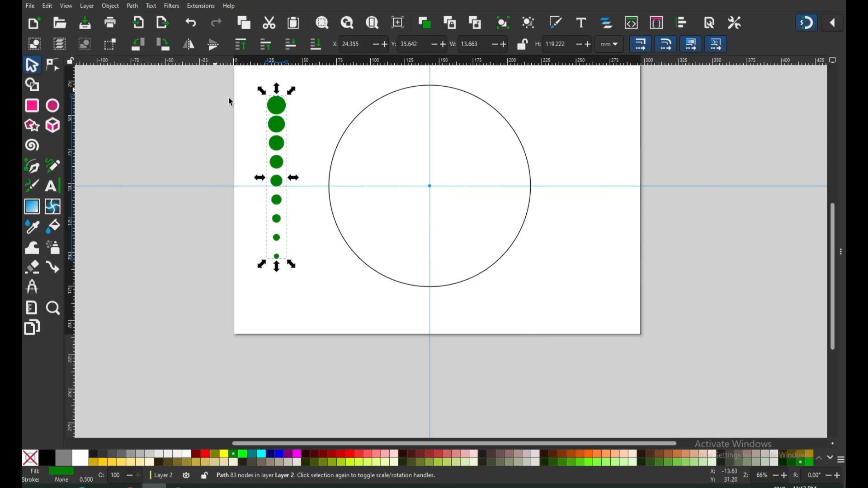
left_click(329, 111)
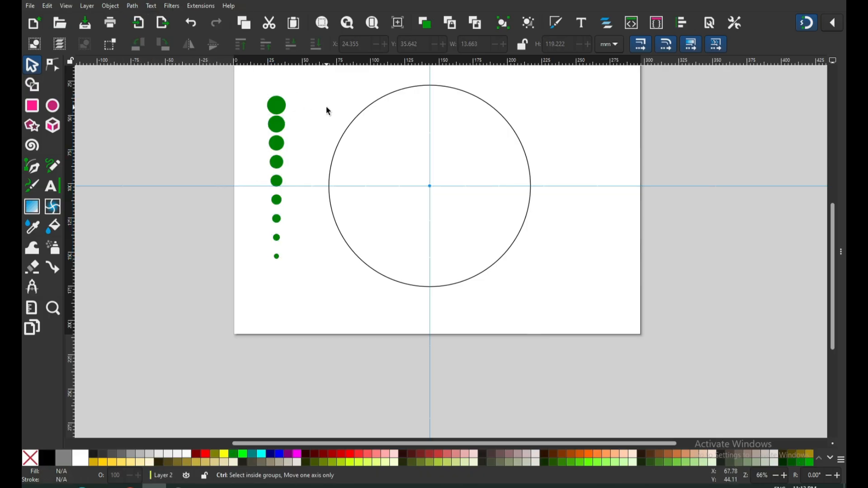
key("ctrl+s")
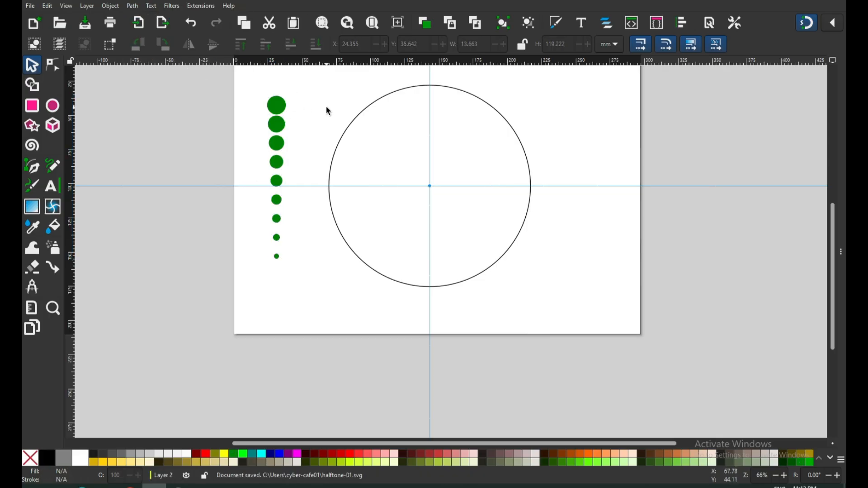
Preview the dot column along the large circle using Pattern along Path with Single copies, Snake deformation and vertical pattern, without applying it.
left_click(282, 110)
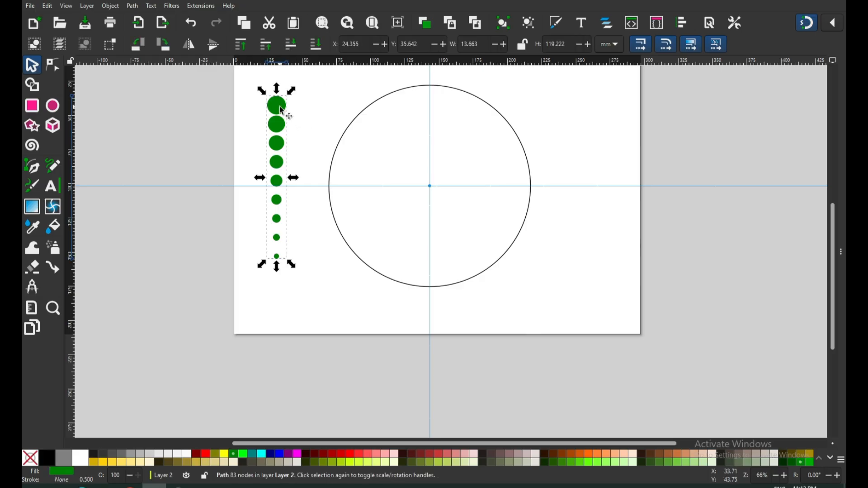
left_click(349, 132)
left_click(278, 113)
left_click(346, 135, "shift")
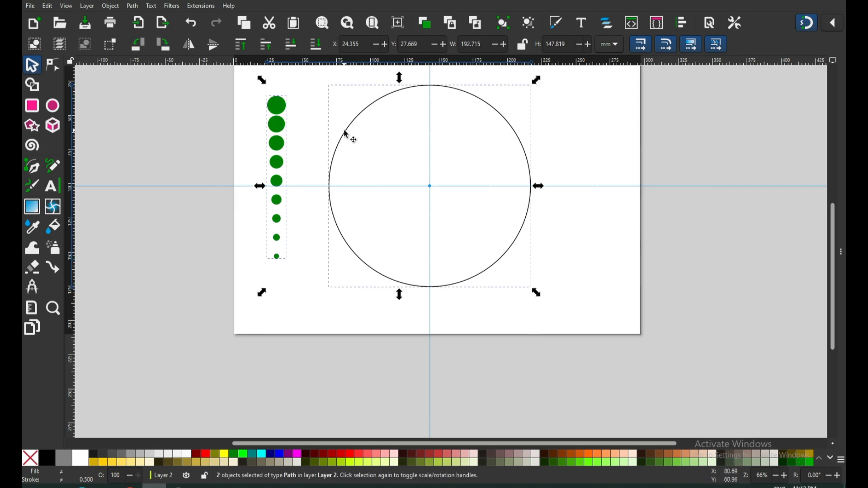
left_click(208, 9)
mouse_move(247, 105)
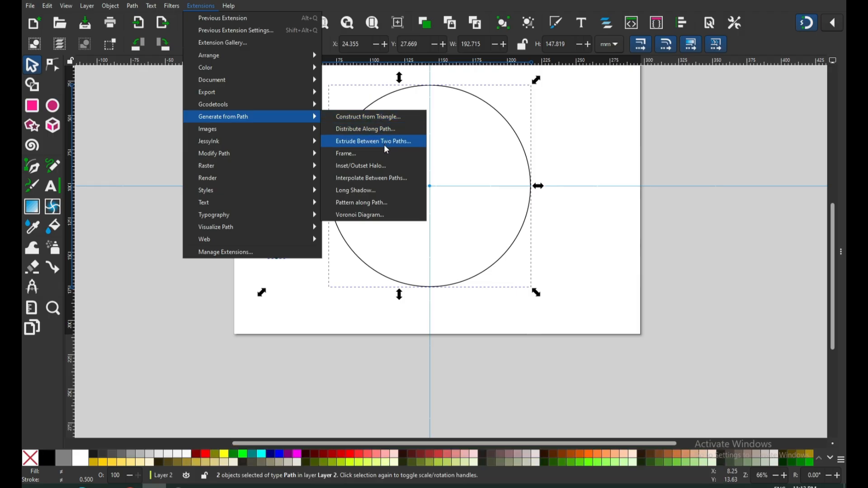
left_click(379, 209)
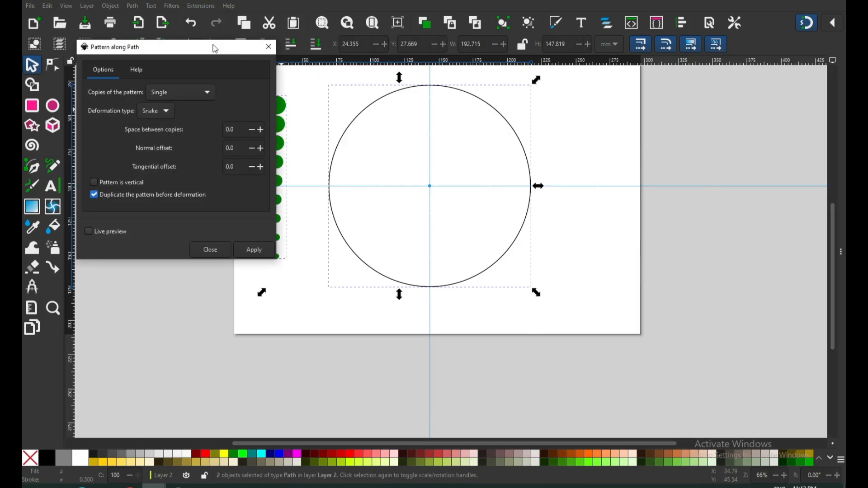
left_click_drag(200, 47, 662, 119)
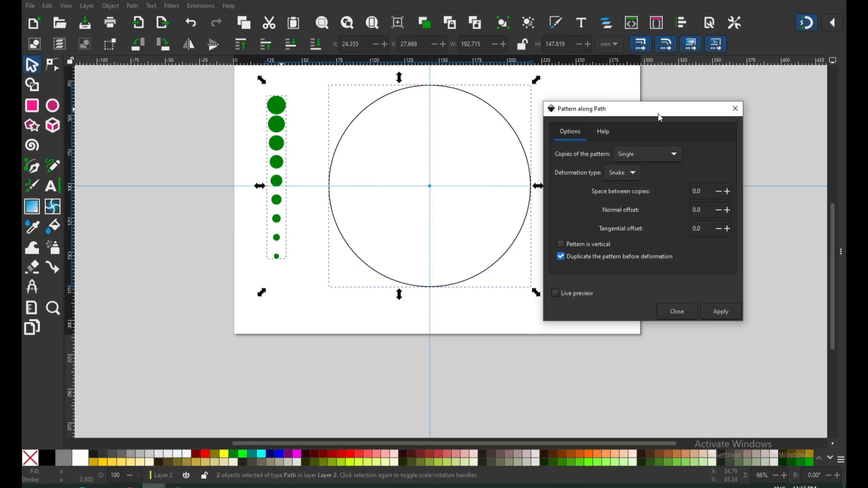
left_click(564, 295)
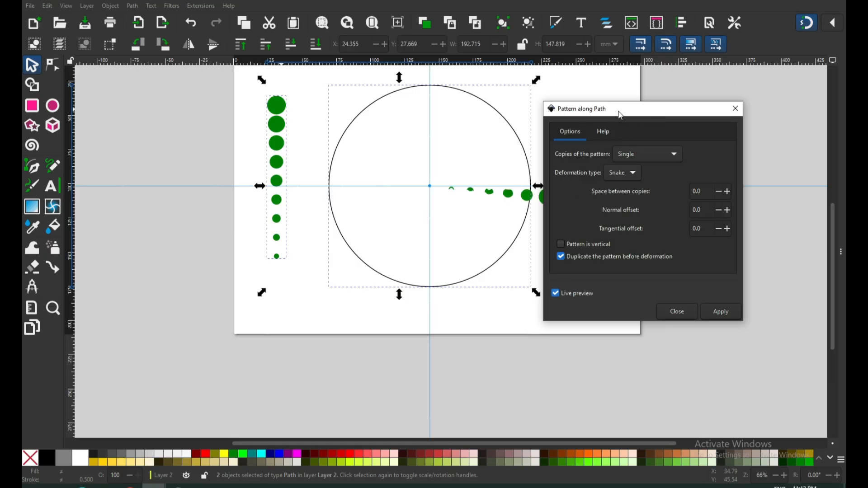
left_click_drag(621, 116, 665, 100)
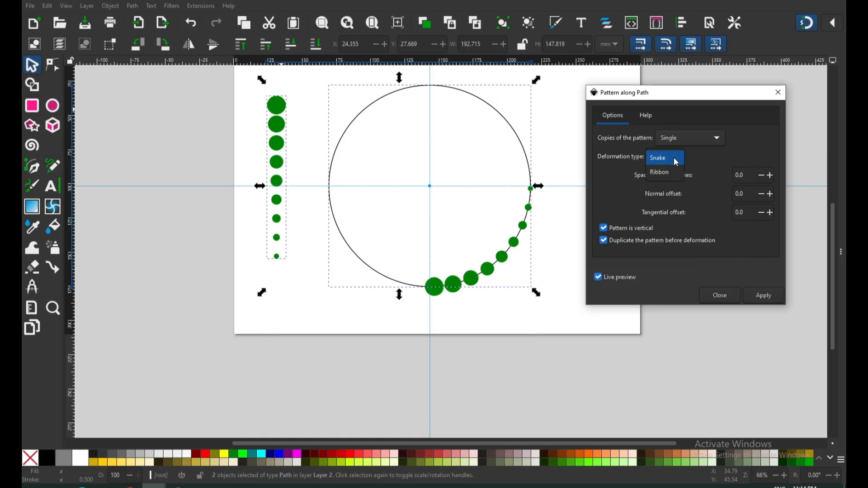
left_click(679, 159)
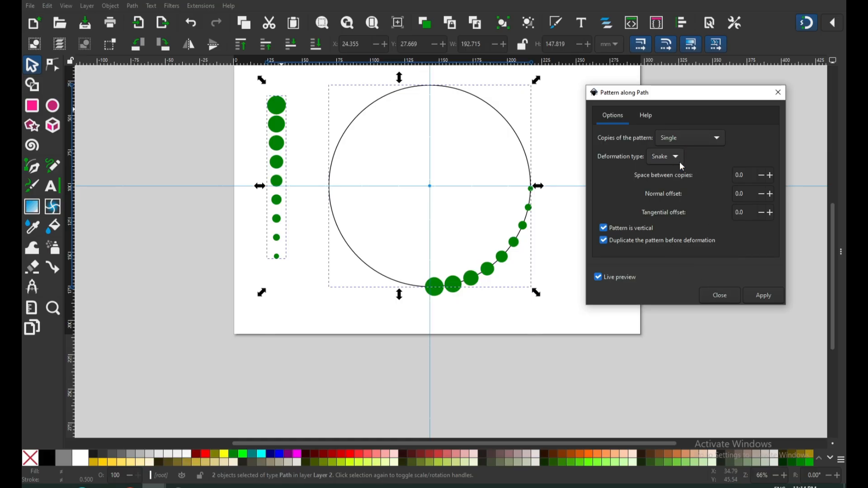
left_click(727, 296)
left_click(356, 158)
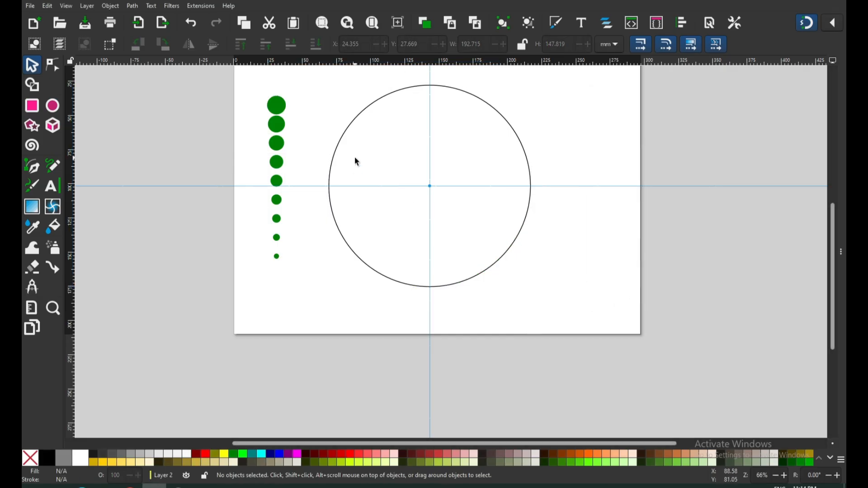
Scale the dot column down around its centre to about 12.7 by 110.4 mm and save the document.
left_click(282, 116)
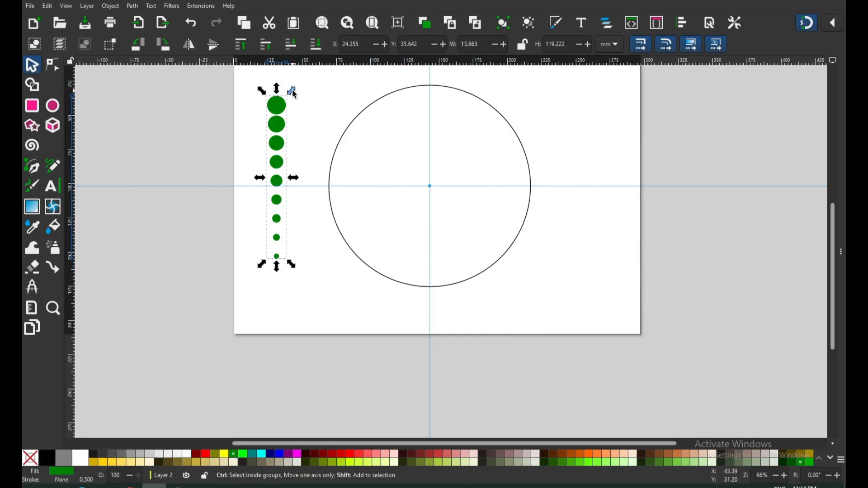
left_click_drag(295, 93, 292, 96)
key("ctrl+s")
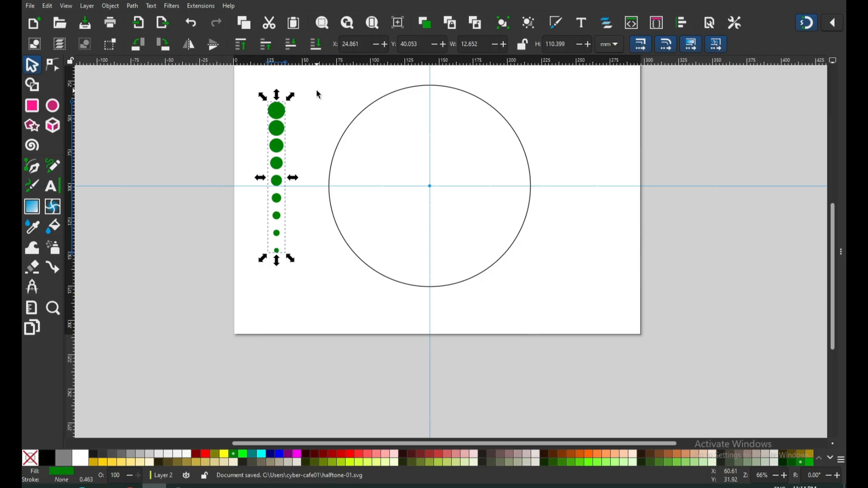
Bend a duplicate of the dot column along the large circle using Pattern along Path, with Single copies, Snake deformation and vertical pattern.
left_click(364, 110, "shift")
left_click(211, 7)
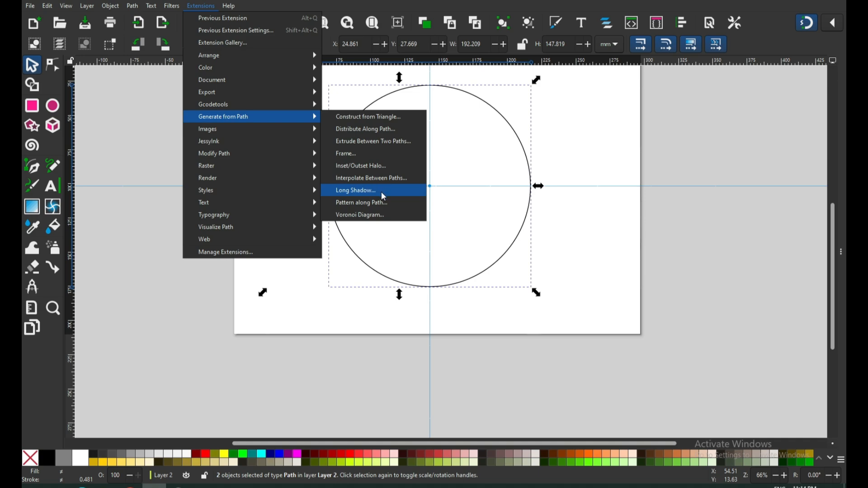
left_click(381, 206)
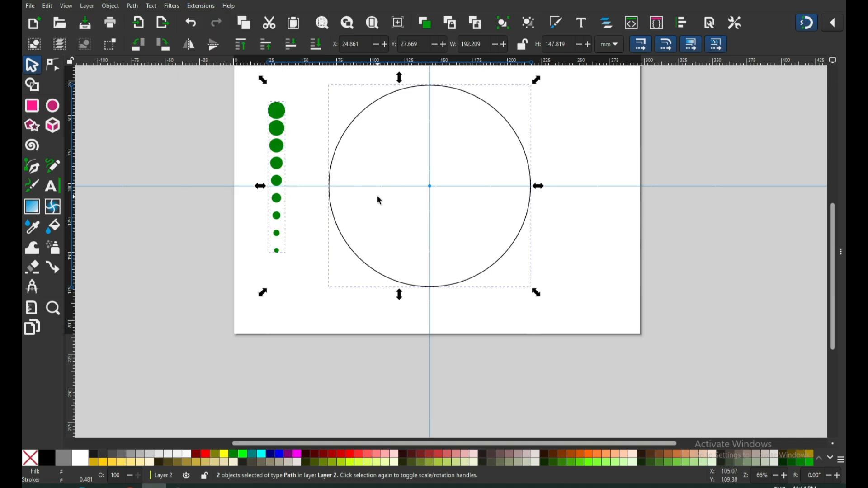
left_click(202, 7)
mouse_move(254, 117)
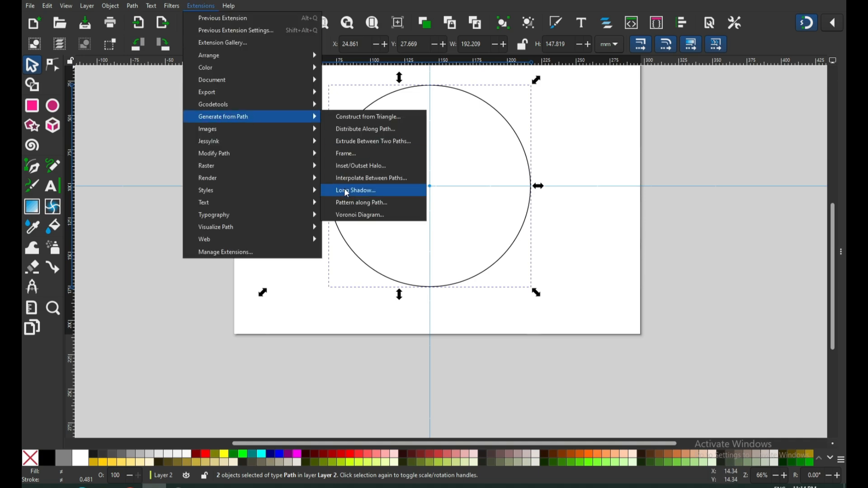
left_click(355, 202)
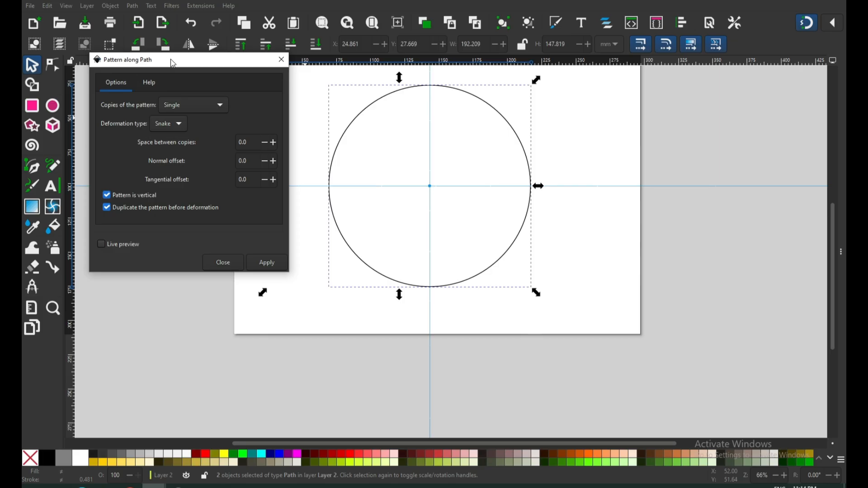
left_click_drag(172, 62, 639, 134)
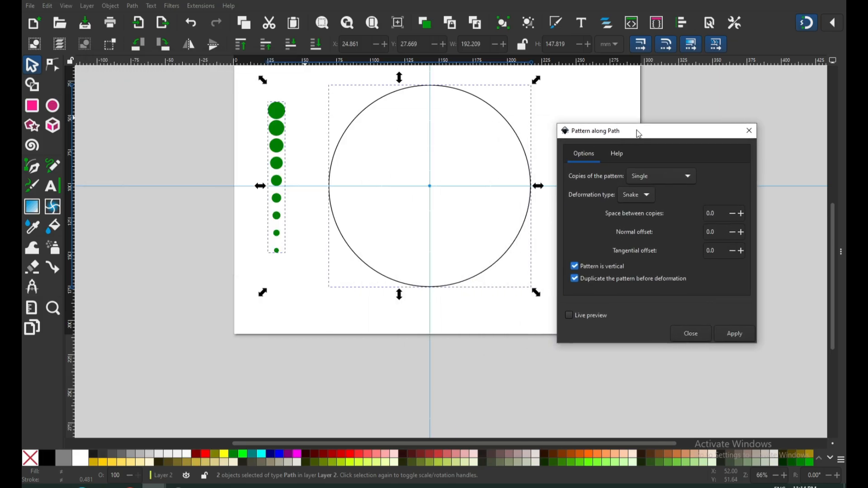
left_click(570, 316)
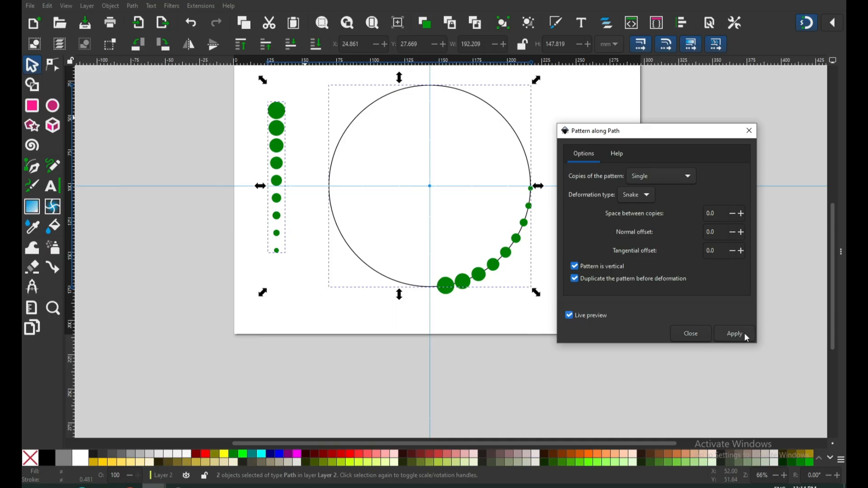
left_click(692, 335)
left_click(616, 273)
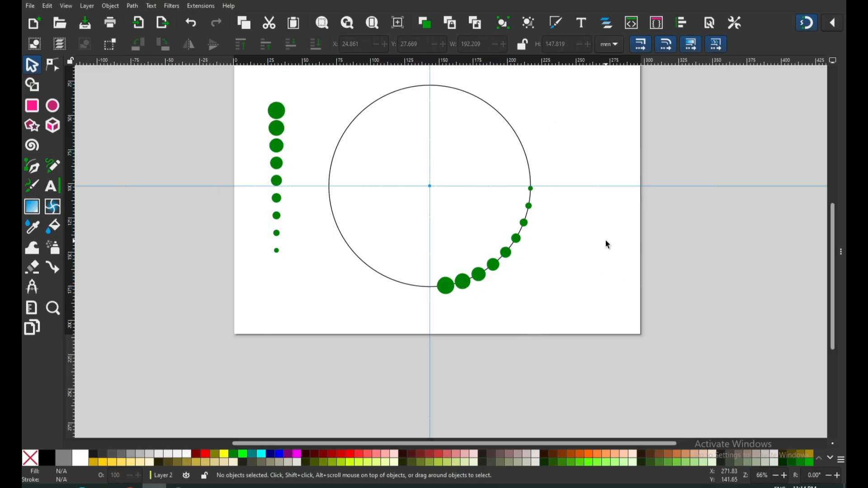
Move the rotation centre of the curved row of dots to the large circle's centre, where the guides cross.
left_click(447, 290)
left_click(447, 290)
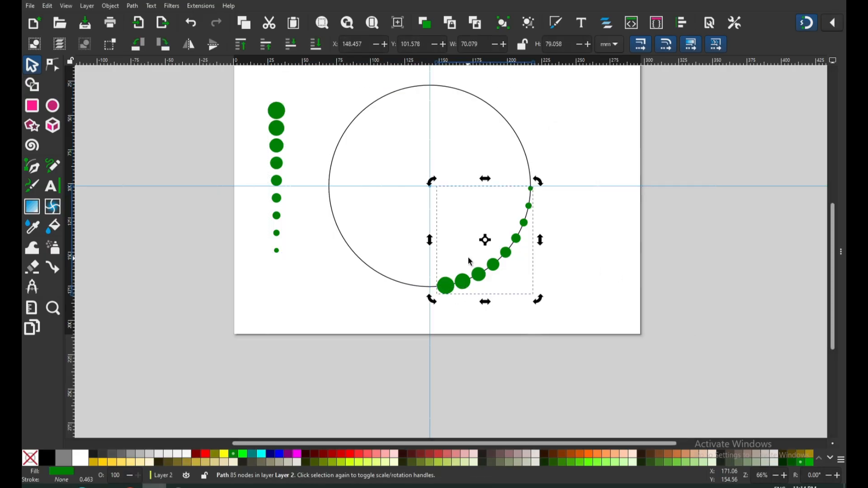
mouse_move(486, 240)
left_mouse_down()
mouse_move(434, 204)
mouse_move(430, 188)
left_mouse_up()
left_click(611, 153)
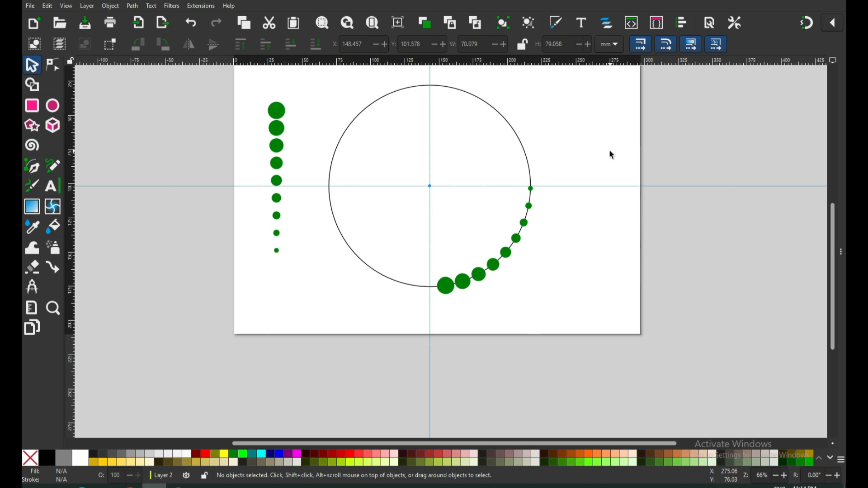
Rotate the curved dot row slightly clockwise about the large circle's centre, keeping it within the lower-right quadrant, and save the document.
left_click(510, 260)
left_click(510, 259)
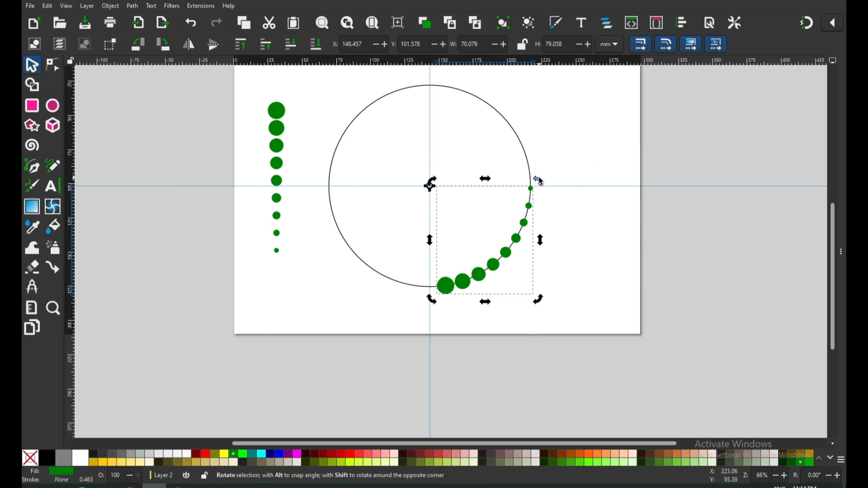
left_click_drag(541, 182, 543, 186)
left_click(555, 154)
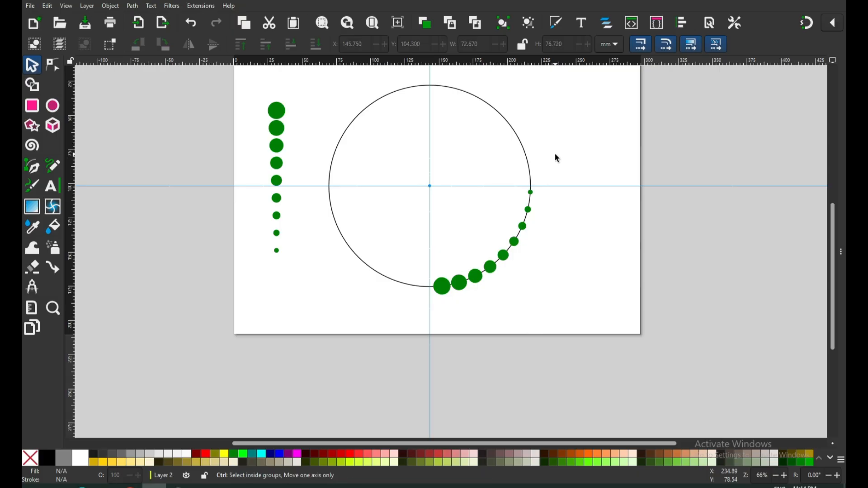
key("ctrl+s")
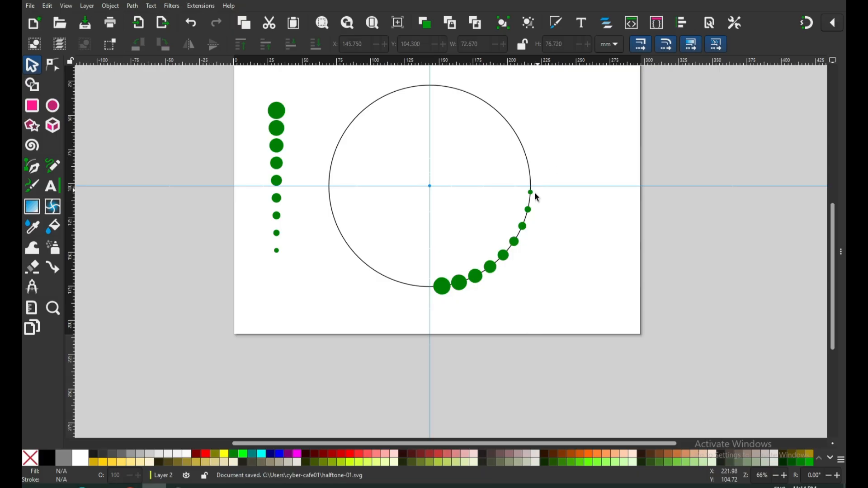
Delete the straight vertical column of dots beside the large circle and save the document.
left_click(506, 258)
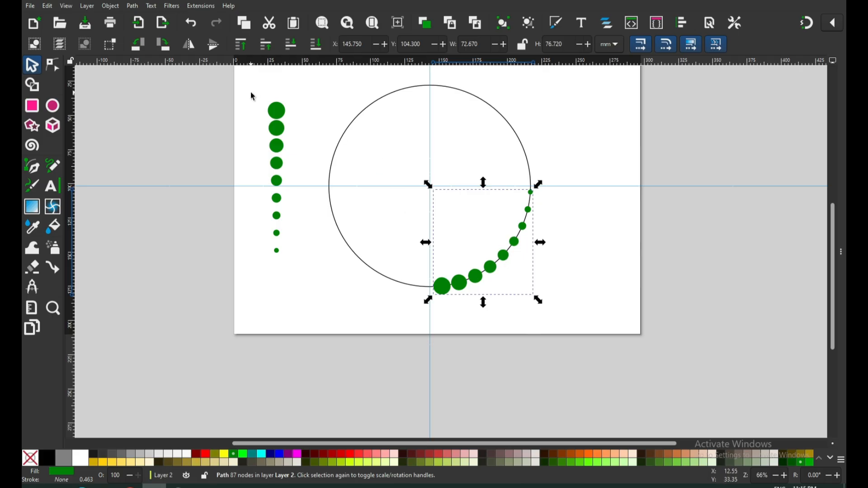
left_click_drag(252, 96, 311, 282)
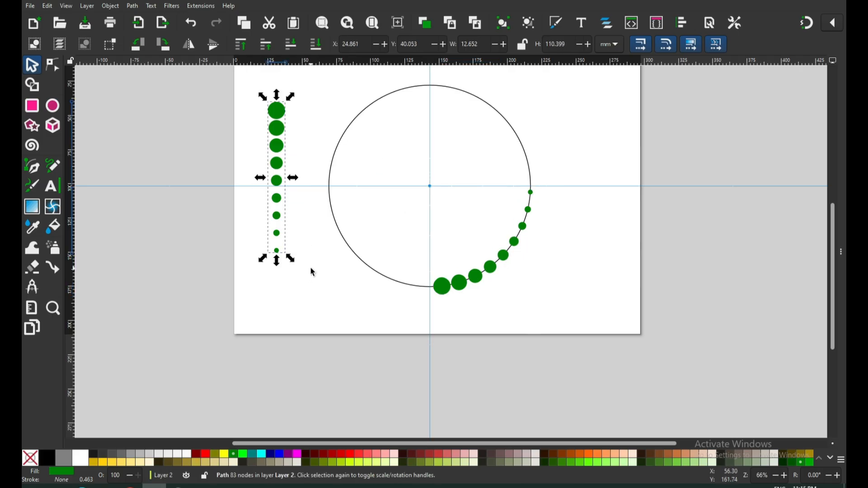
key("Delete")
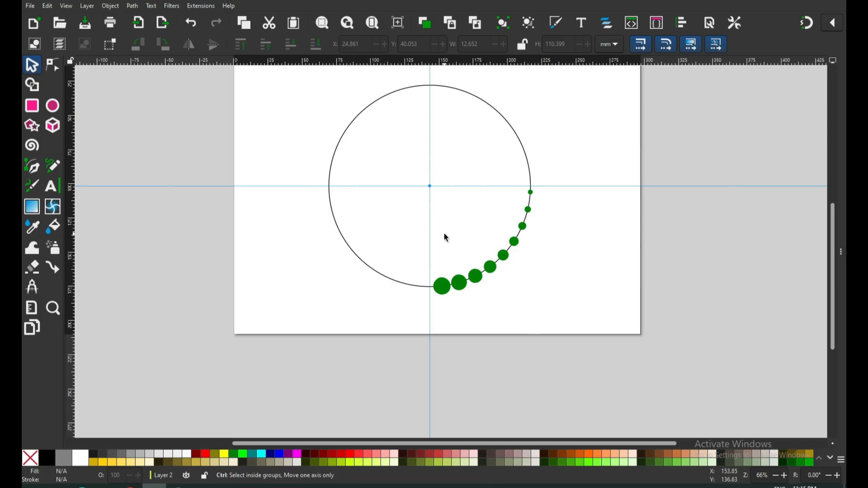
key("ctrl+s")
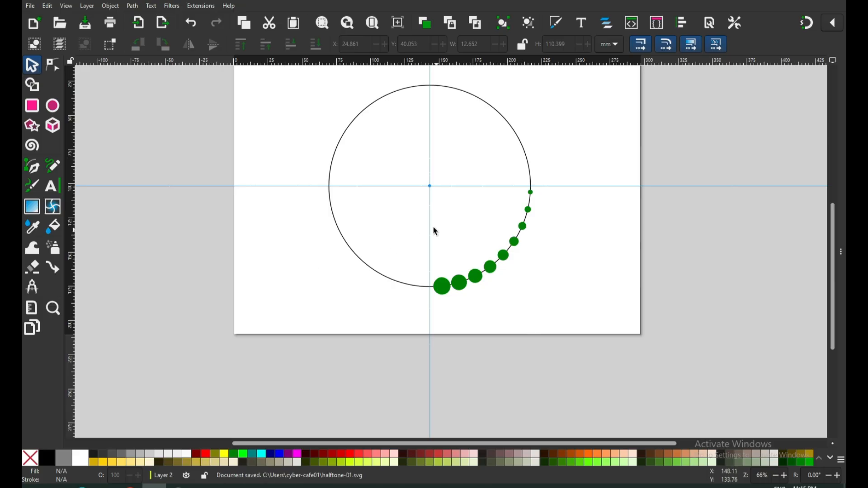
Duplicate the curved dot row in turns of about 90° around the circle's centre, filling the other three quadrants.
left_click(447, 294)
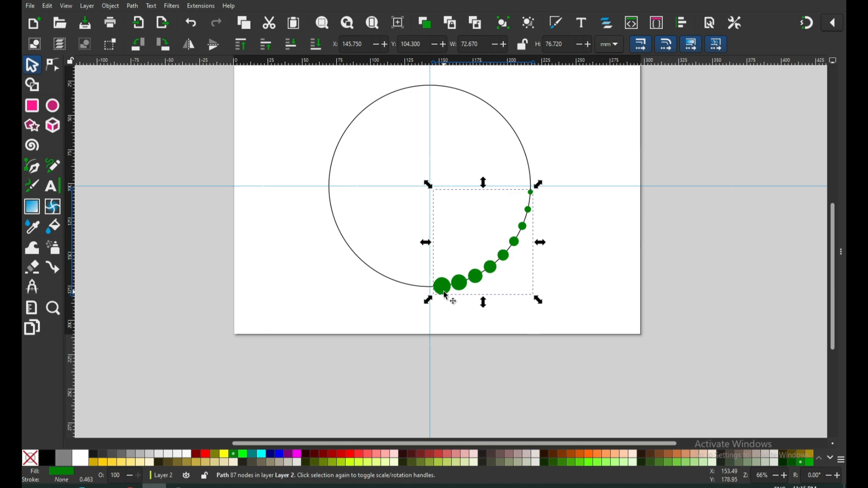
left_click(446, 292)
left_click_drag(543, 186, 434, 281)
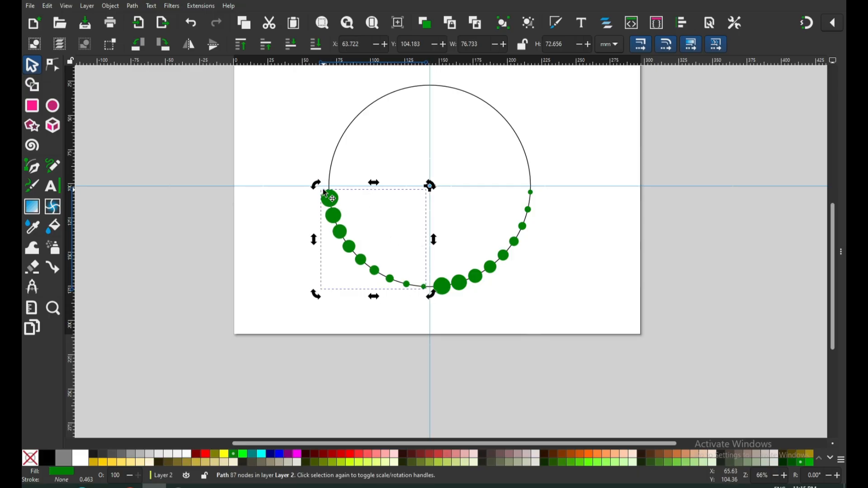
left_click_drag(317, 186, 424, 106)
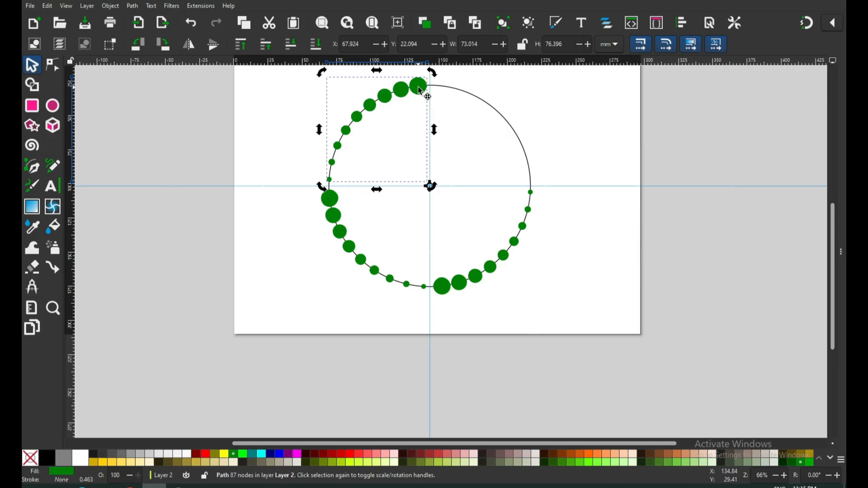
left_click_drag(433, 73, 561, 181)
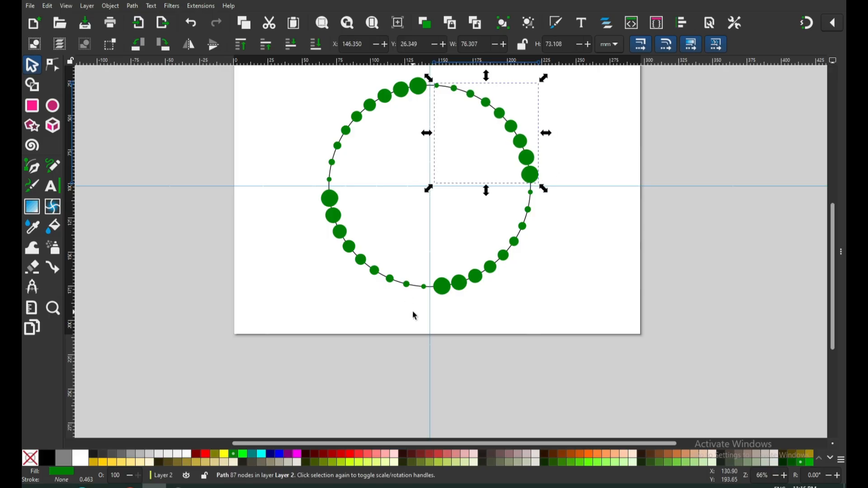
Fill the upper-right and lower-left dot arcs with 2.5% Gray and the other two with #2CA089, and save.
left_click(345, 239, "shift")
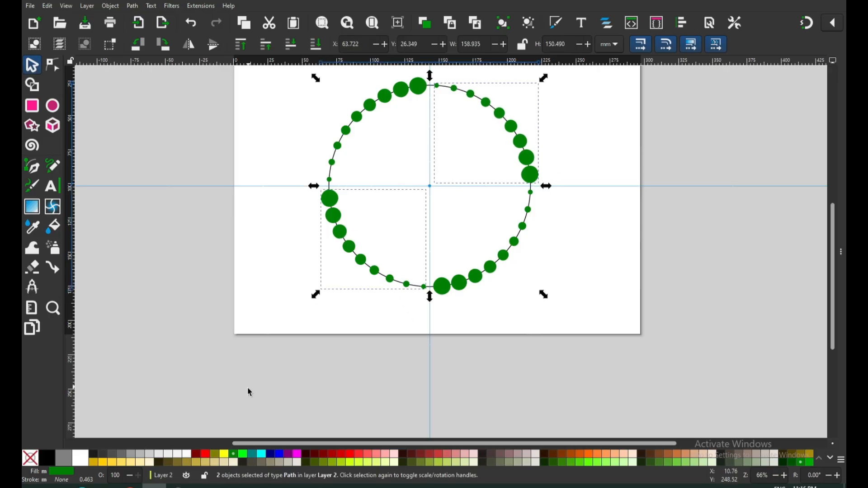
left_click(191, 458)
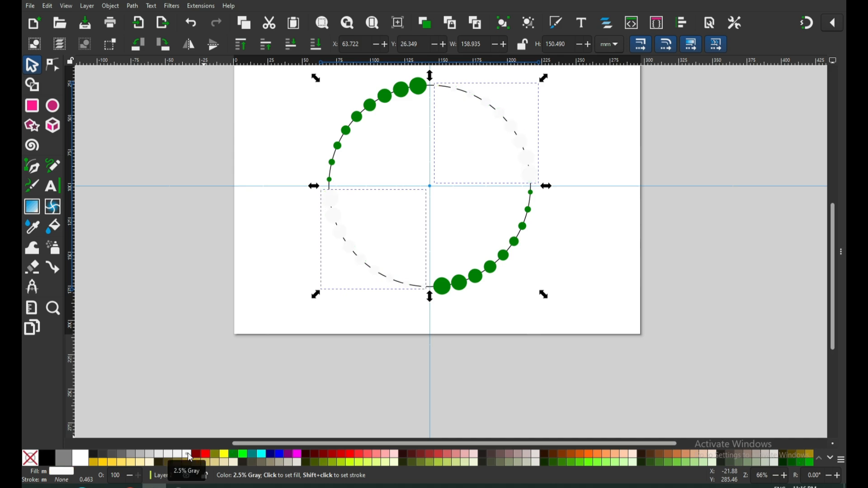
left_click(370, 109)
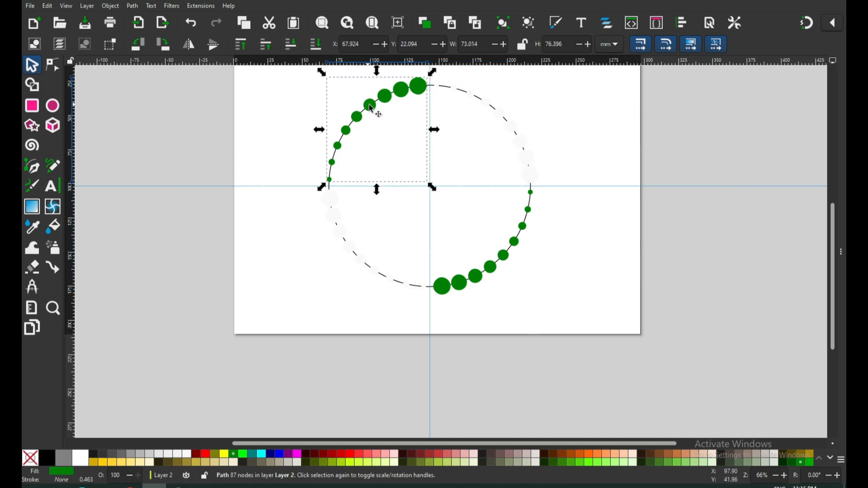
left_click(479, 283, "shift")
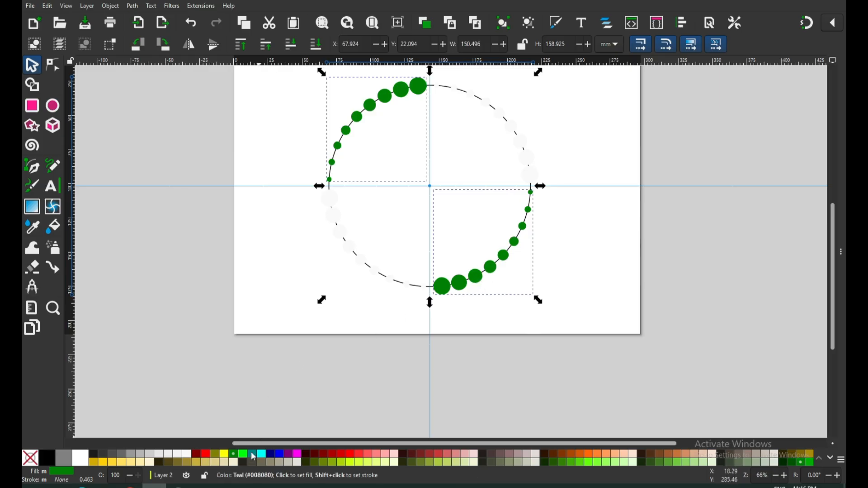
left_click(832, 460)
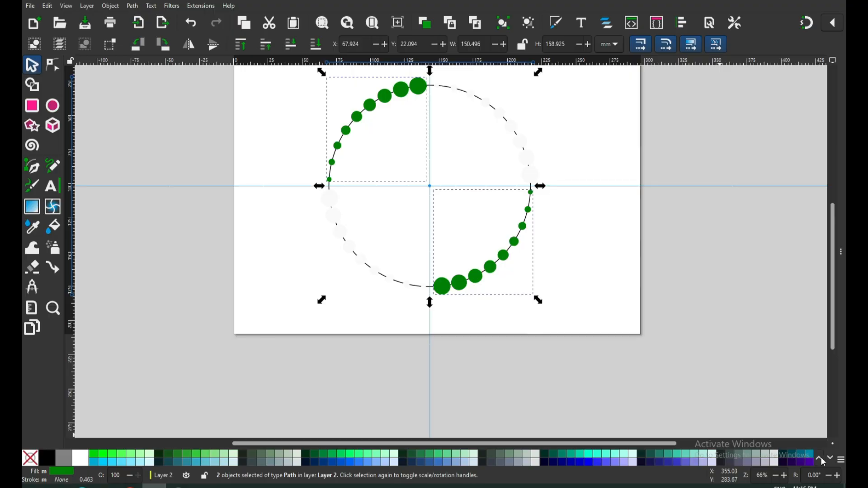
left_click(680, 459)
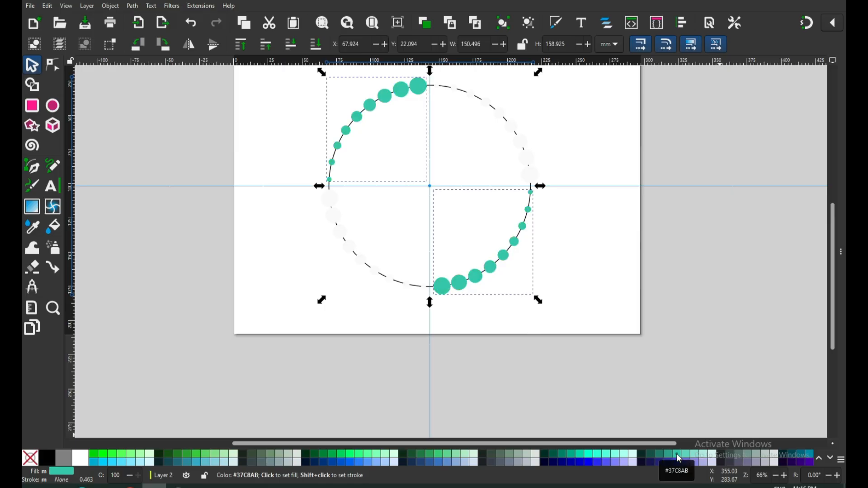
left_click(668, 456)
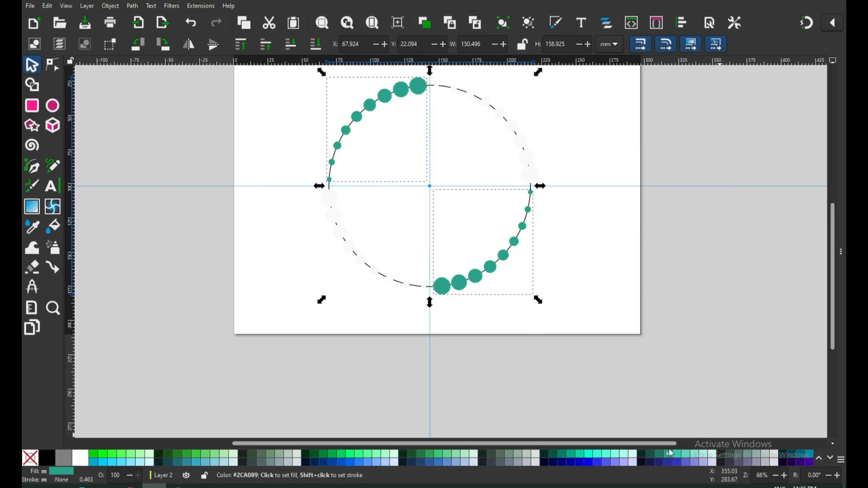
left_click(562, 252)
key("ctrl+s")
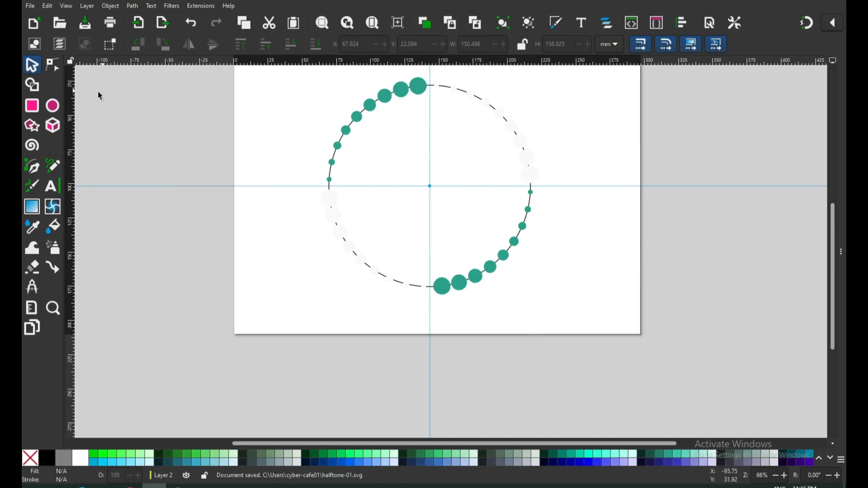
Draw a 297 x 210 mm rectangle snapped to the page corners and fill it with black.
left_click(32, 106)
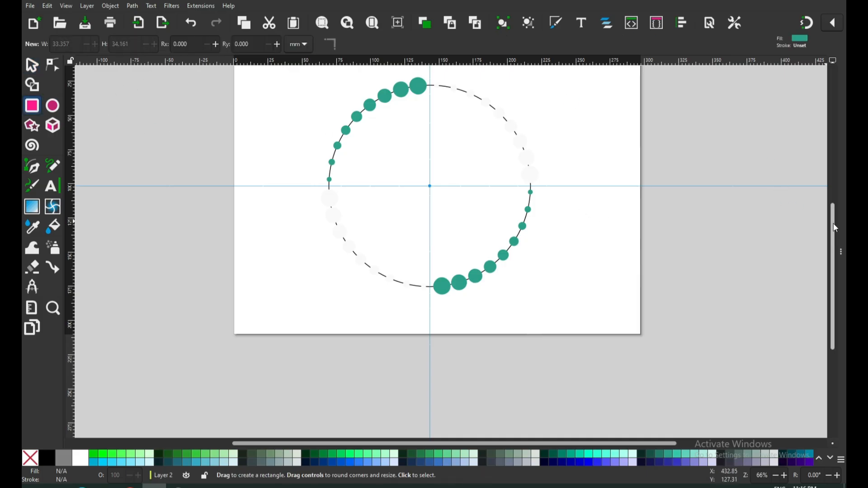
scroll(833, 210, "up", 3)
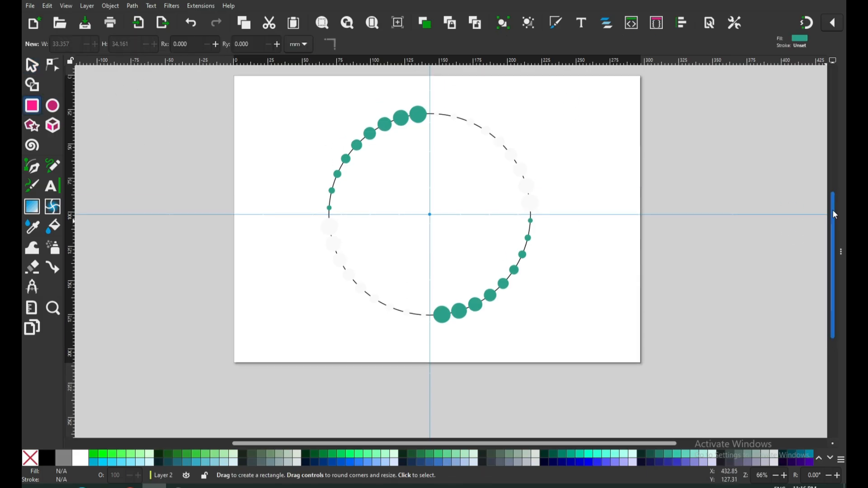
left_click(806, 22)
mouse_move(235, 86)
left_mouse_down()
mouse_move(506, 288)
mouse_move(631, 356)
mouse_move(641, 373)
left_mouse_up()
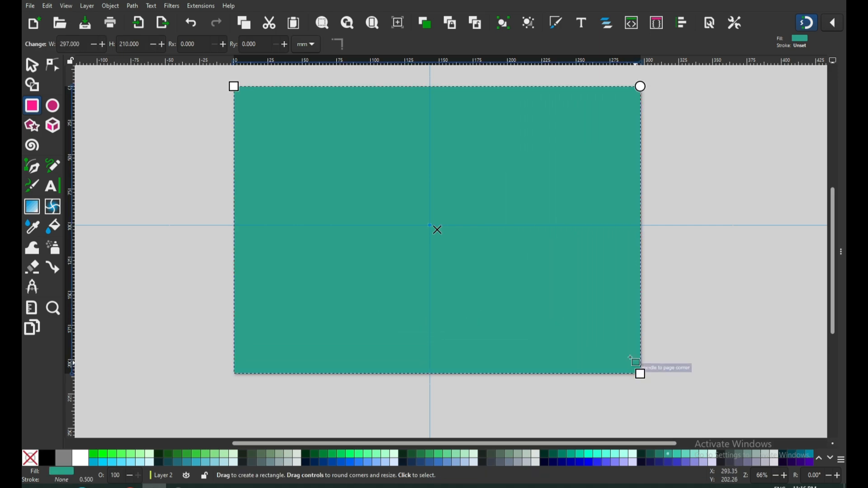
left_click(32, 65)
left_click(50, 463)
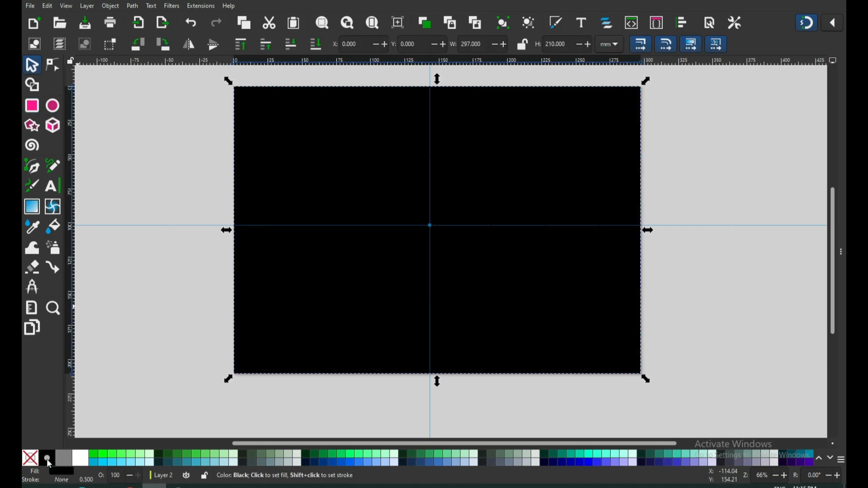
Lower the black background rectangle beneath all other objects, lock it and save the document.
left_click(134, 7)
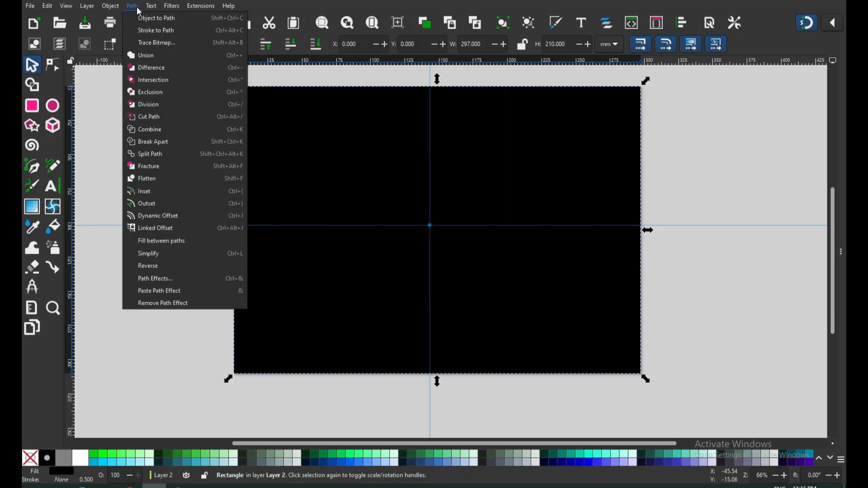
left_click(134, 7)
left_click(111, 6)
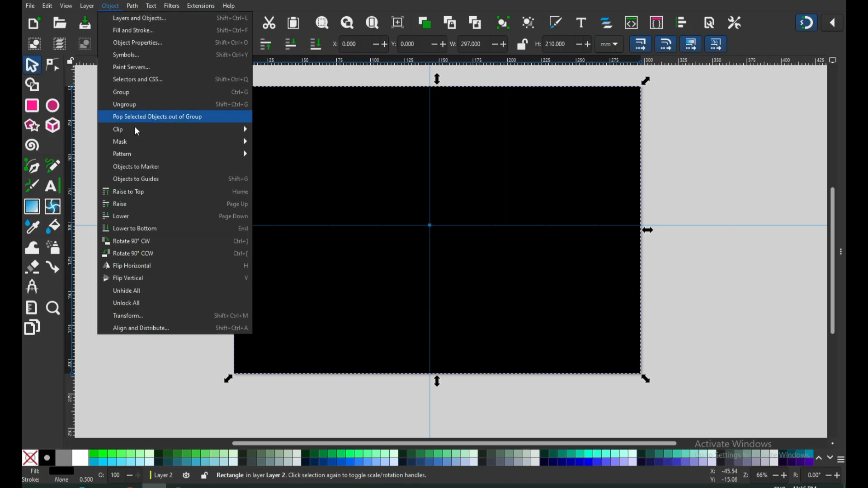
left_click(141, 229)
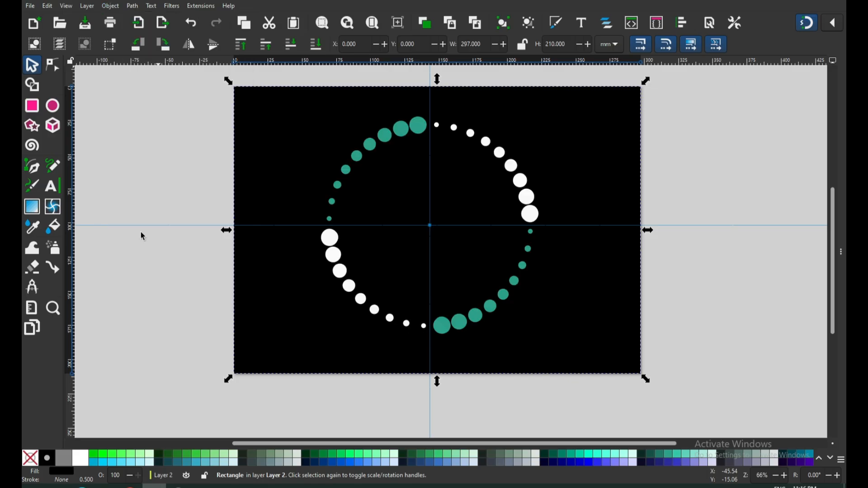
right_click(579, 150)
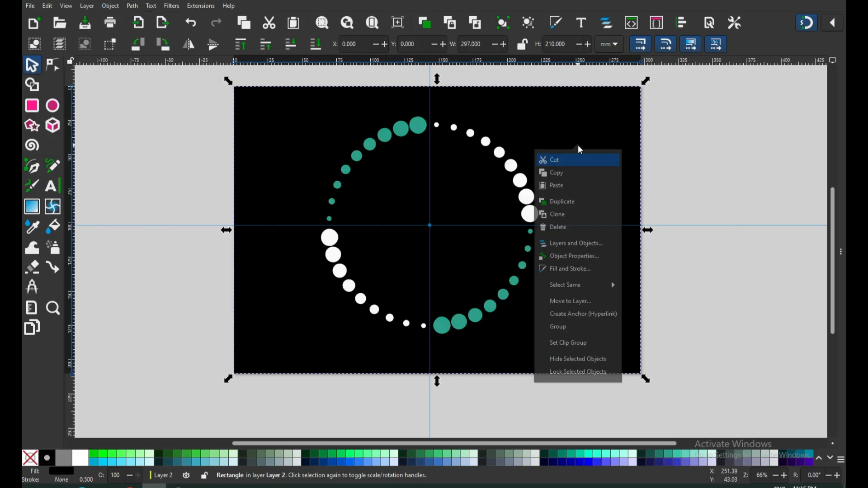
left_click(578, 374)
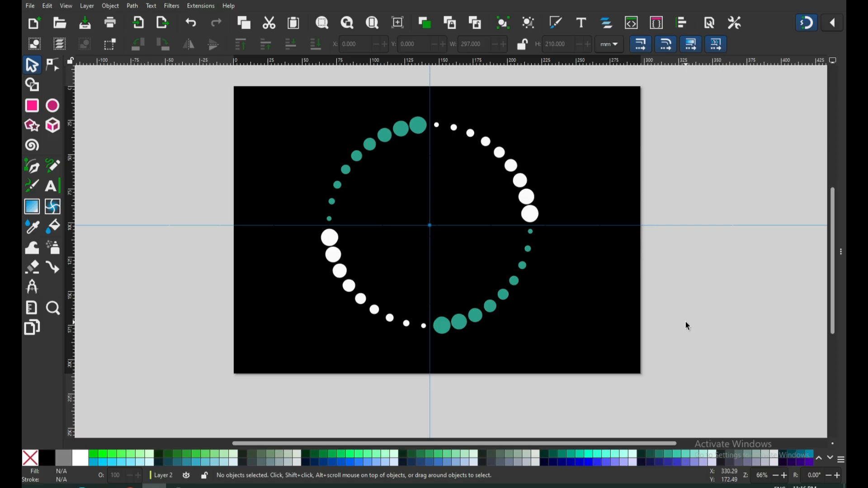
key("ctrl+s")
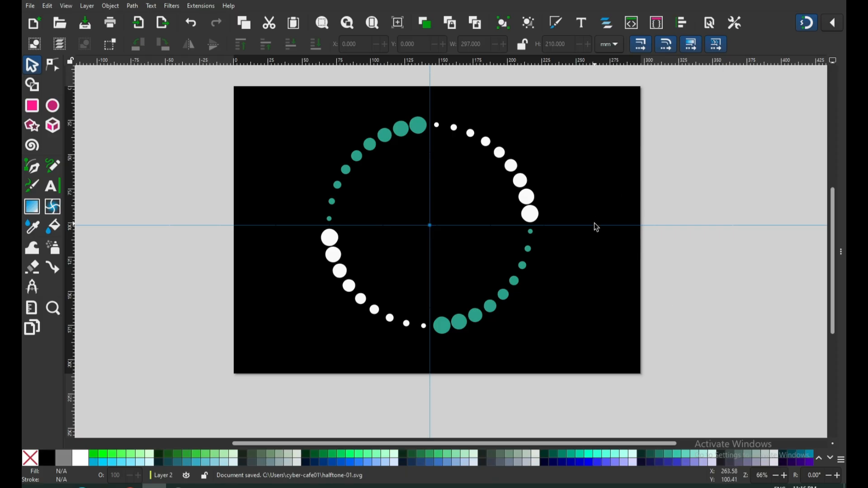
Group the four dot arcs that form the ring.
left_click(535, 219)
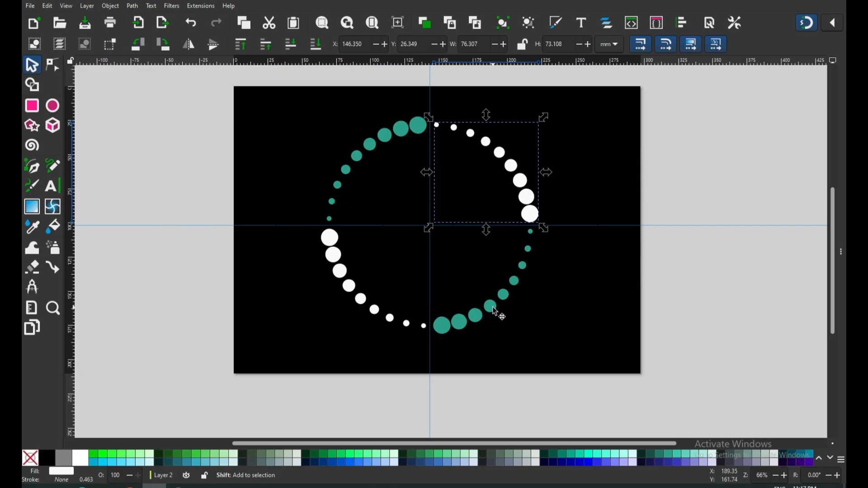
left_click(495, 309, "shift")
left_click(353, 291, "shift")
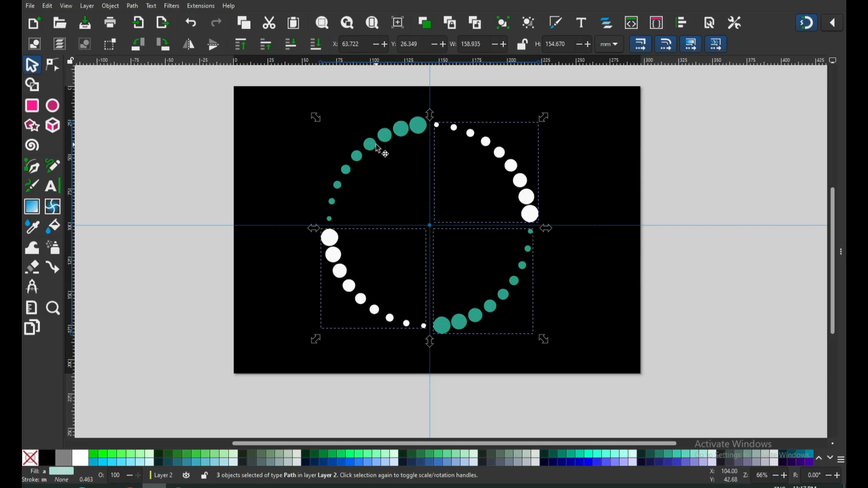
left_click(384, 136, "shift")
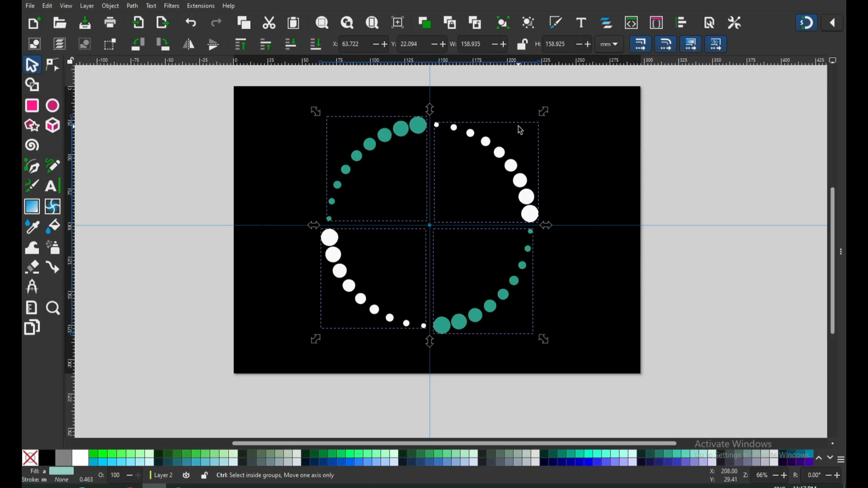
key("ctrl+g")
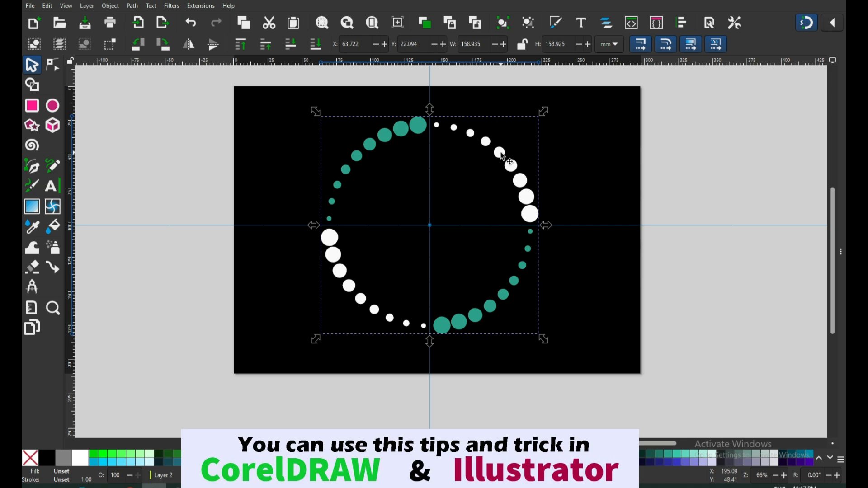
Duplicate the grouped dot ring and scale the copy proportionally about its centre to about 134 mm wide.
scroll(443, 183, "up", 3)
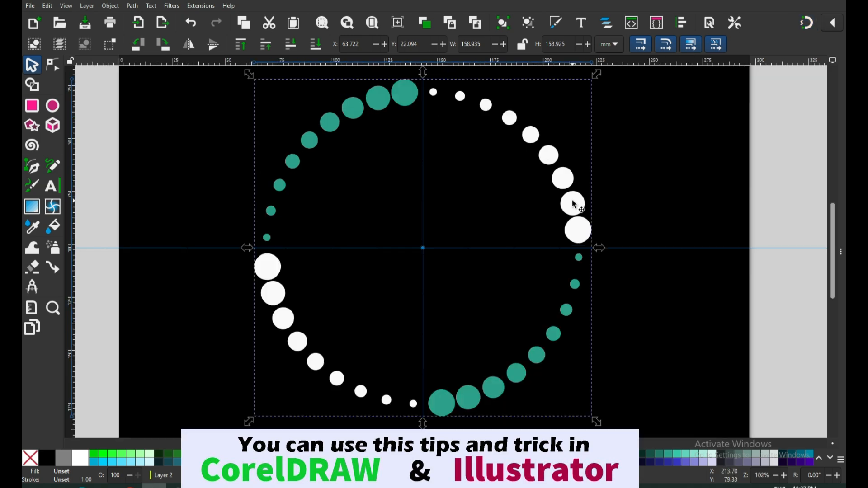
right_click(572, 200)
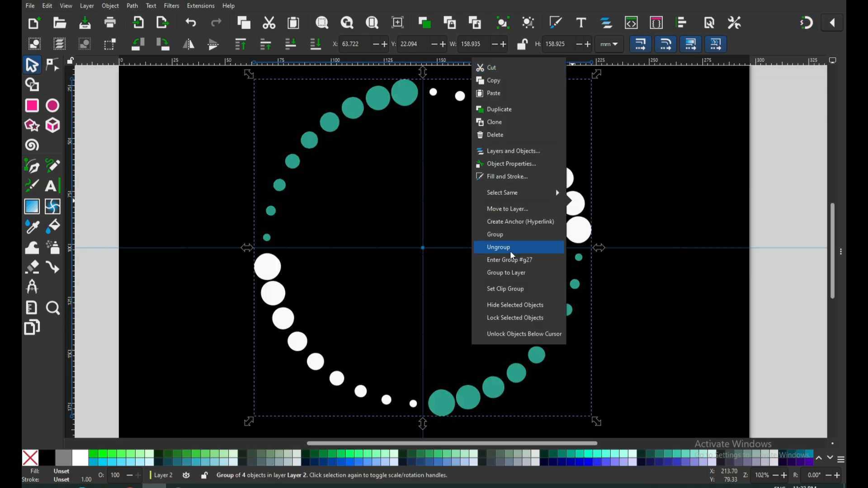
left_click(542, 112)
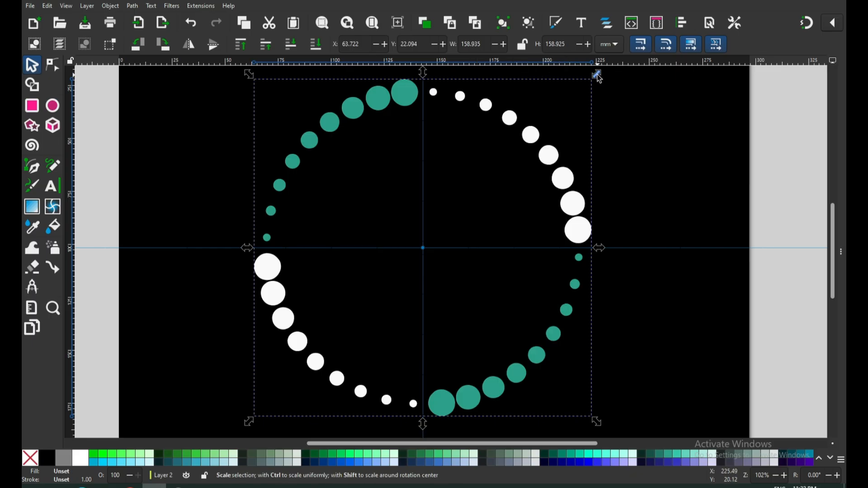
left_click_drag(599, 76, 588, 106)
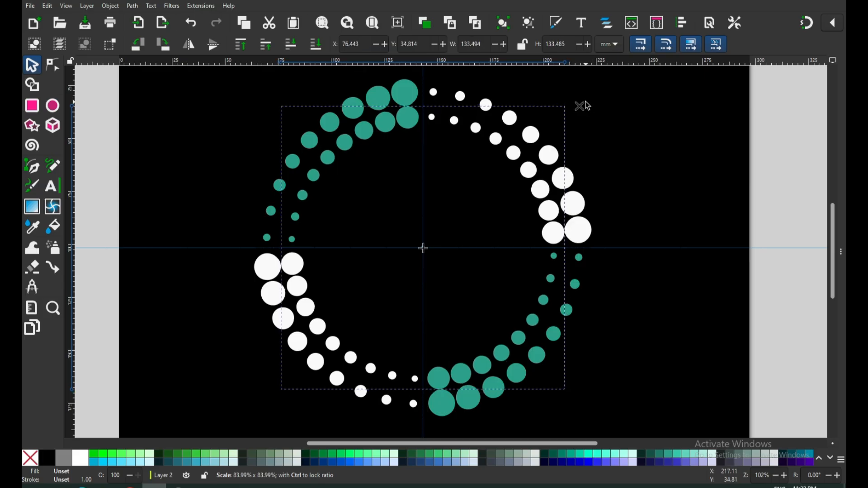
left_click_drag(588, 106, 579, 106)
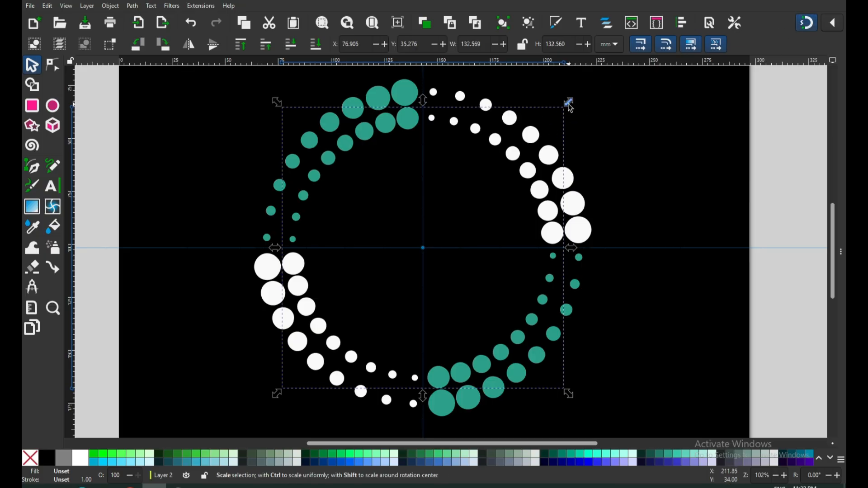
Add progressively smaller concentric copies of the dot ring down to about 80 mm wide, with snapping turned off.
left_click_drag(570, 103, 520, 158)
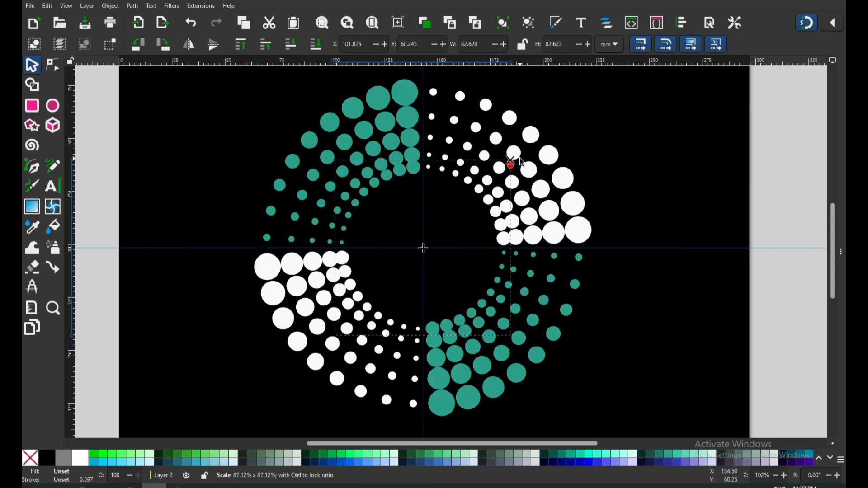
key("z")
left_click_drag(447, 261, 566, 349)
left_click(31, 64)
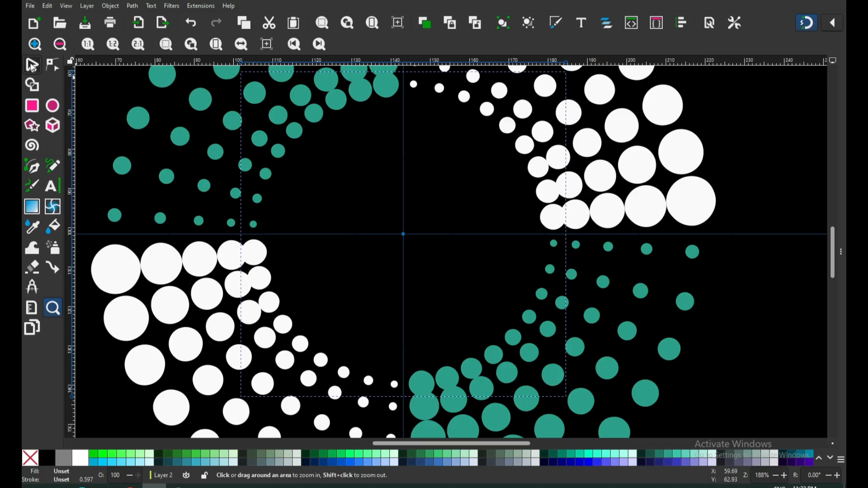
left_click_drag(573, 405, 568, 405)
left_click(808, 23)
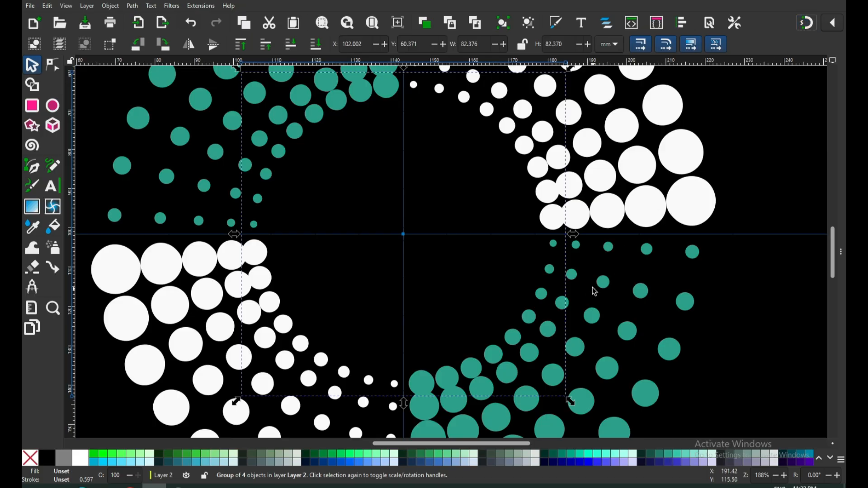
left_click_drag(572, 402, 564, 398)
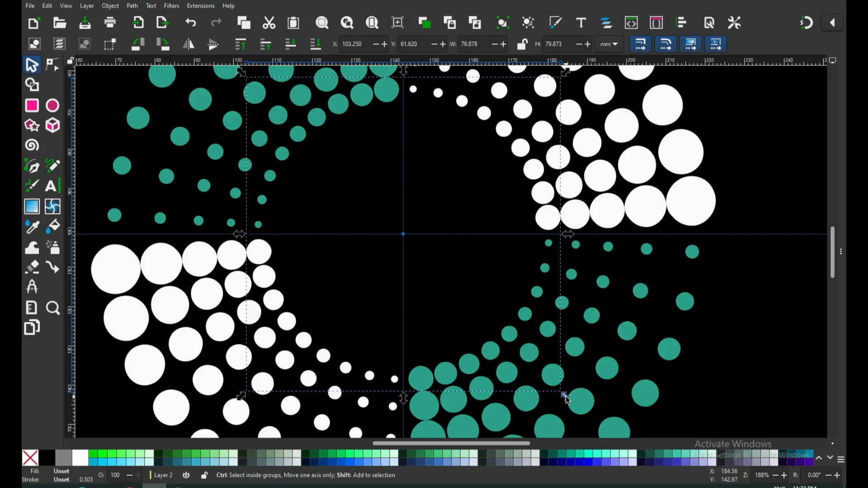
Continue nesting smaller concentric copies of the dot ring down to about 13 mm wide, and save the document.
left_click_drag(568, 399, 540, 379)
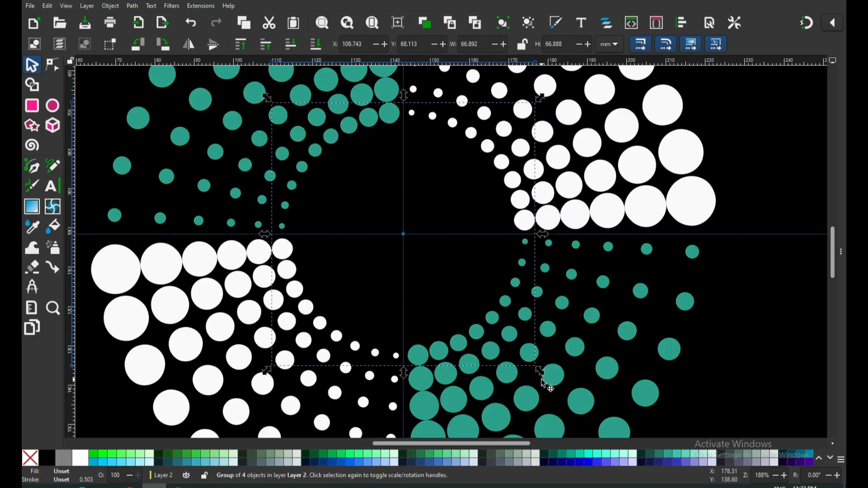
left_click_drag(541, 379, 440, 273)
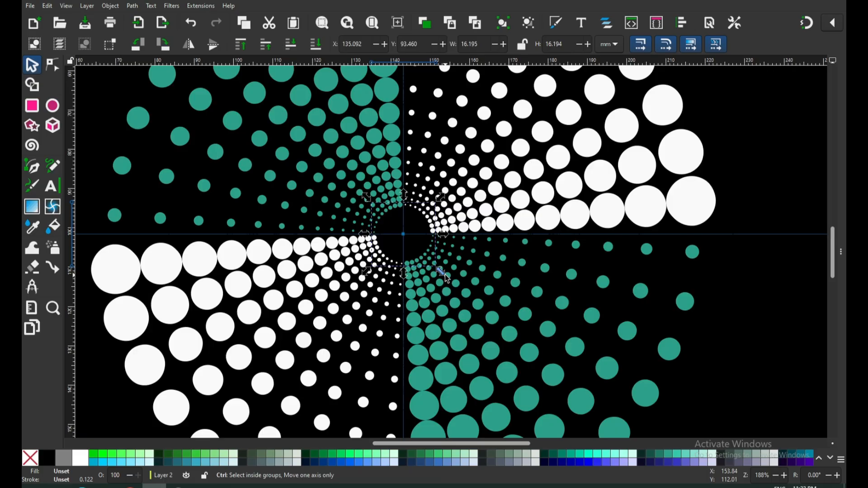
left_click_drag(440, 272, 439, 268)
key("ctrl+s")
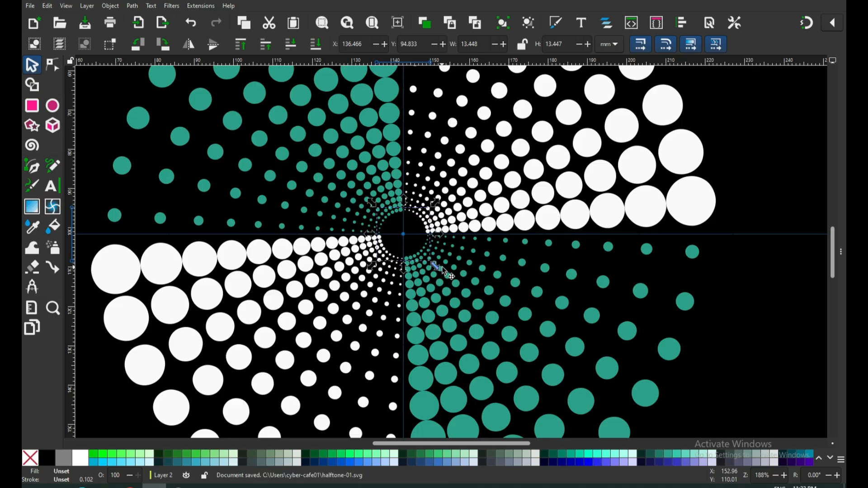
Select the second ring from the outside and open its Transform rotation settings.
key("minus")
key("minus")
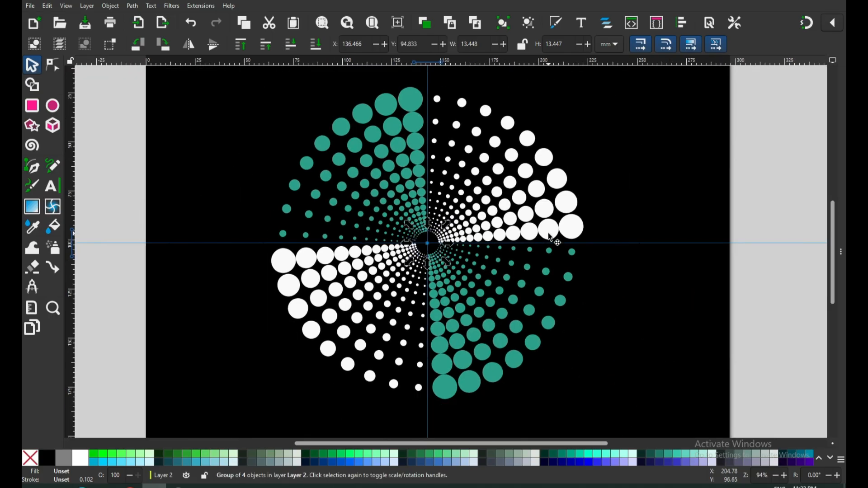
left_click(551, 236)
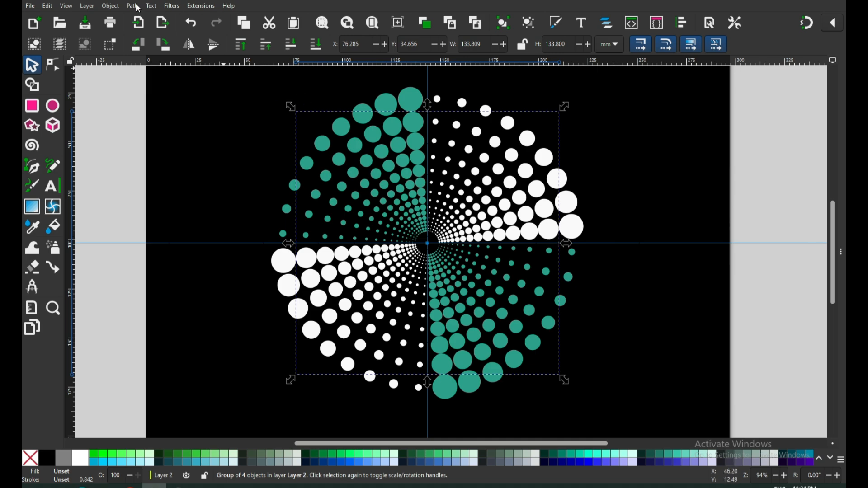
left_click(114, 8)
left_click(160, 316)
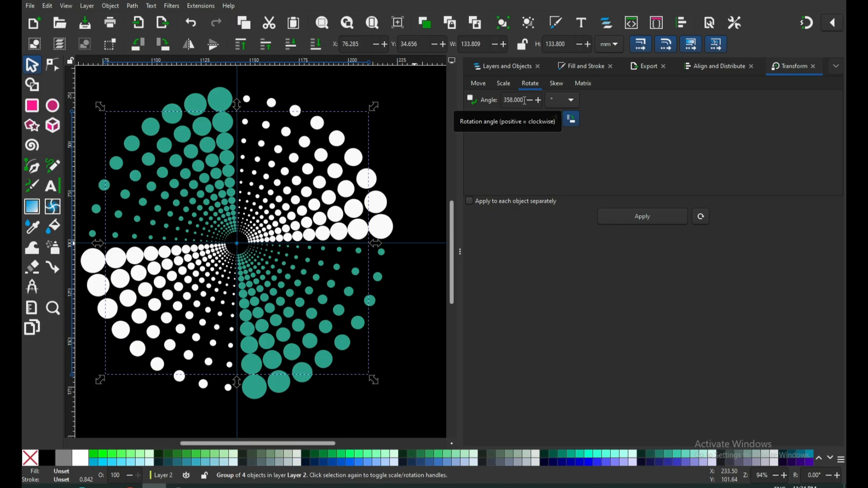
Select all the rings, reset the rotation angle to 0° and save the document.
left_click(203, 81)
key("ctrl+a")
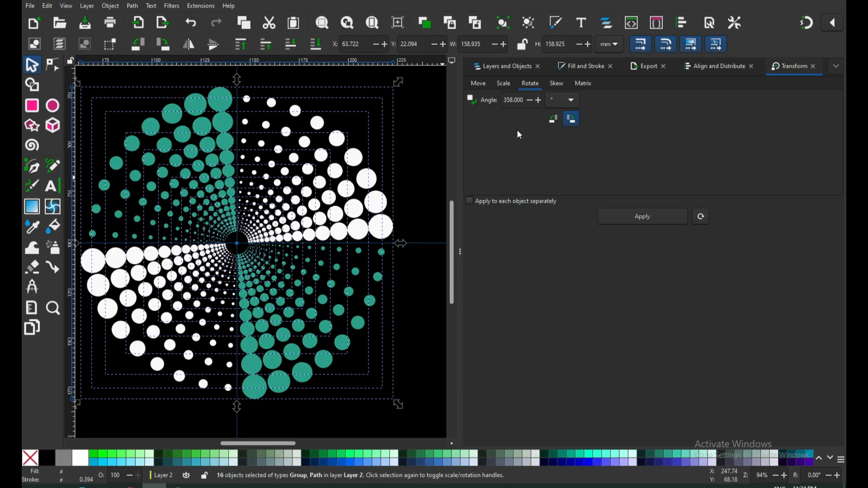
triple_click(526, 100)
type("0")
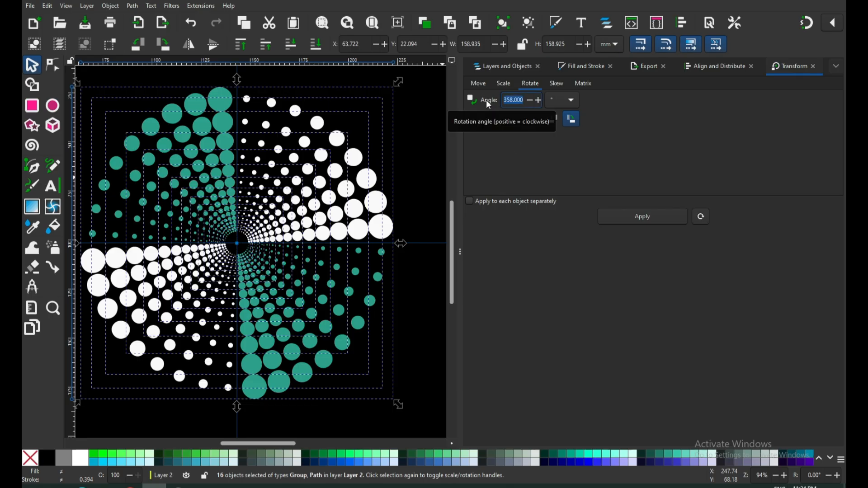
key("Tab")
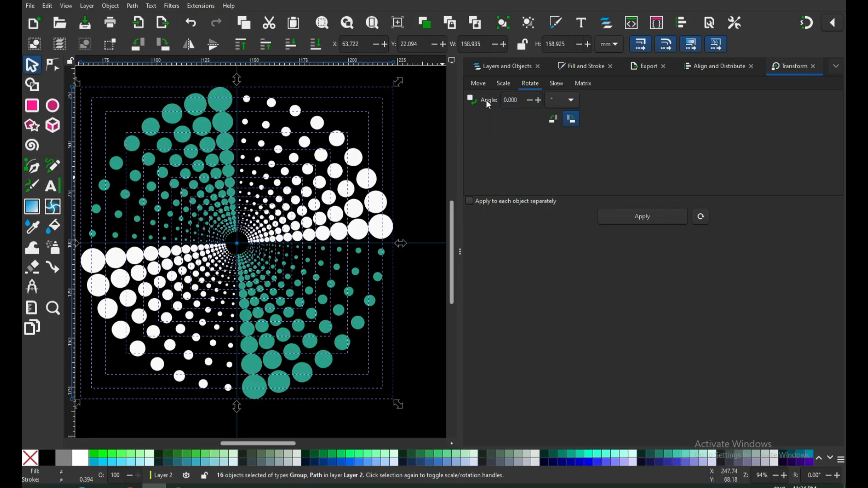
left_click(414, 161)
key("ctrl+s")
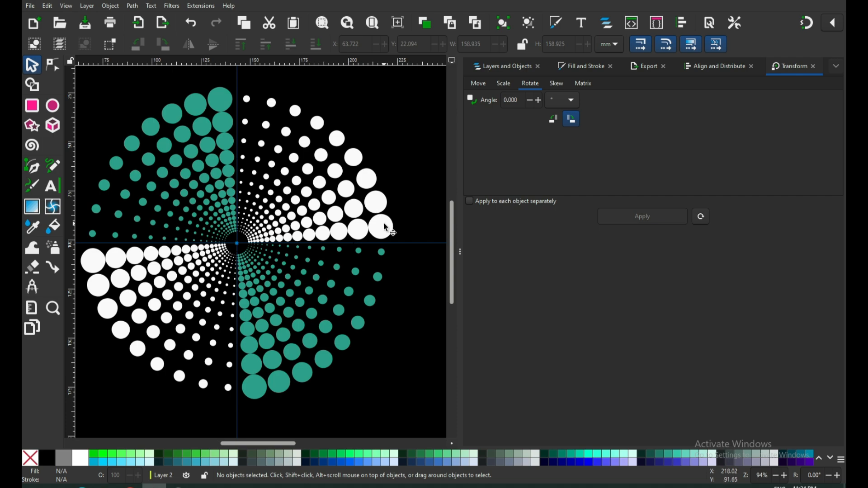
Rotate the second ring from the outside 10° clockwise and the third ring 20° clockwise.
left_click(360, 233)
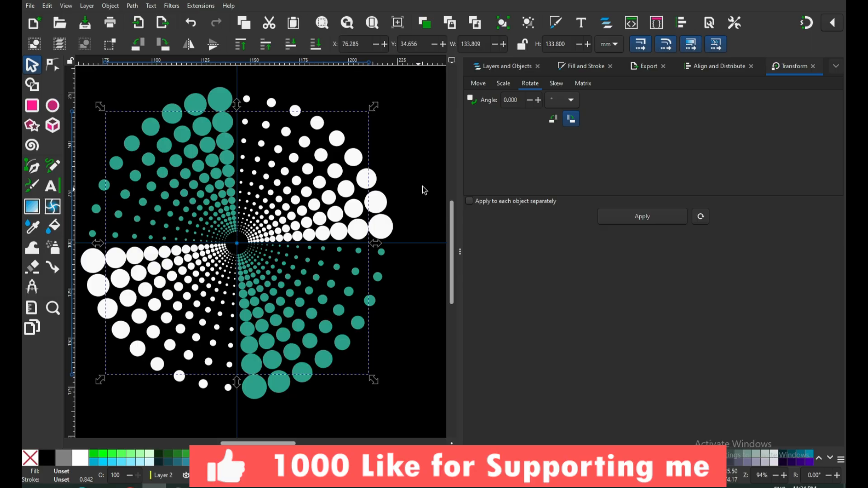
left_click_drag(521, 100, 503, 100)
type("10")
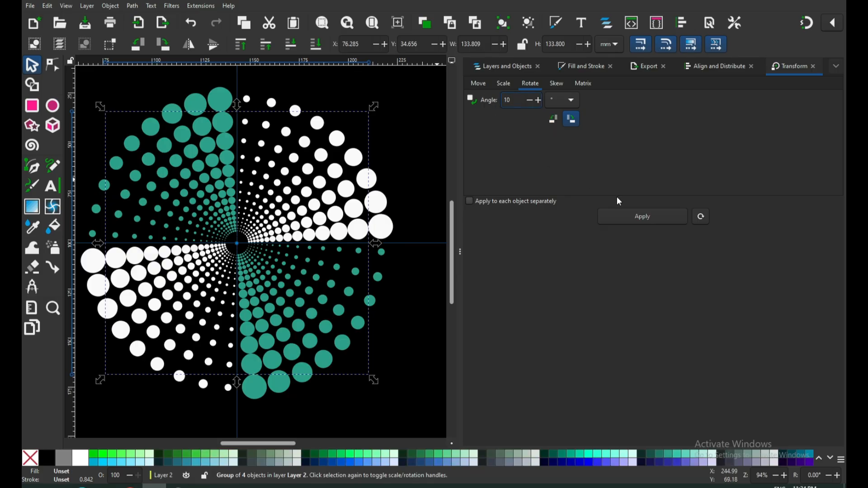
left_click(658, 218)
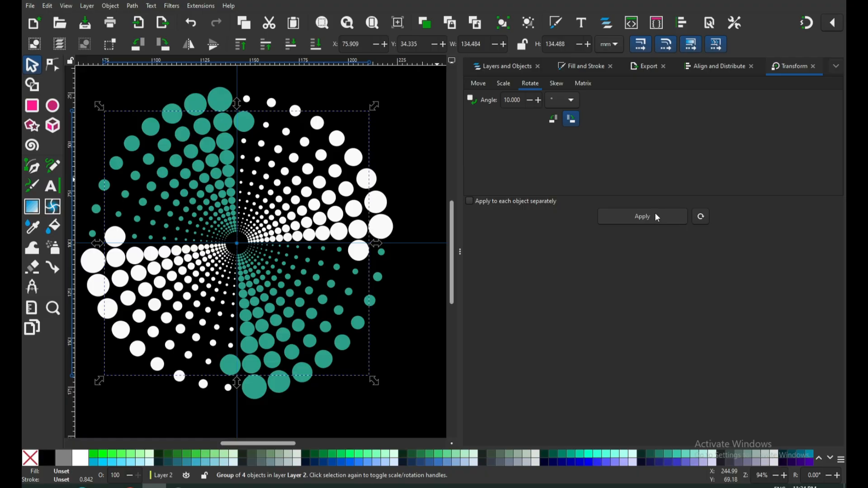
left_click(336, 233)
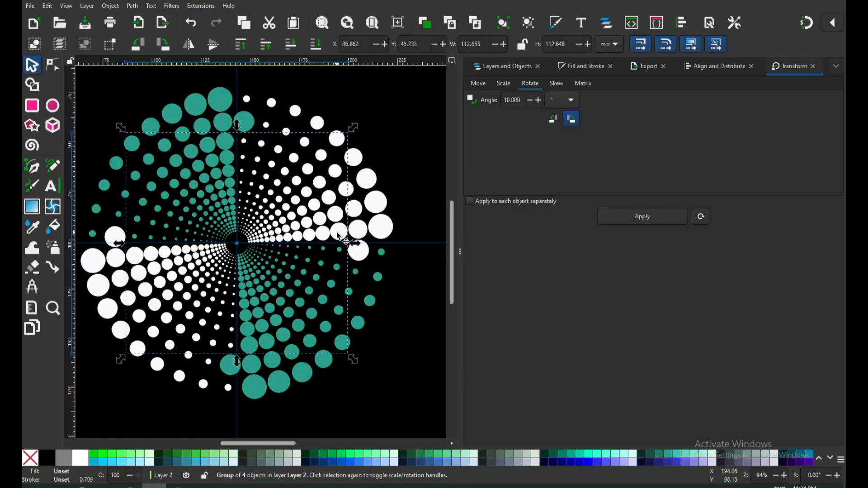
triple_click(523, 99)
type("20")
left_click(653, 220)
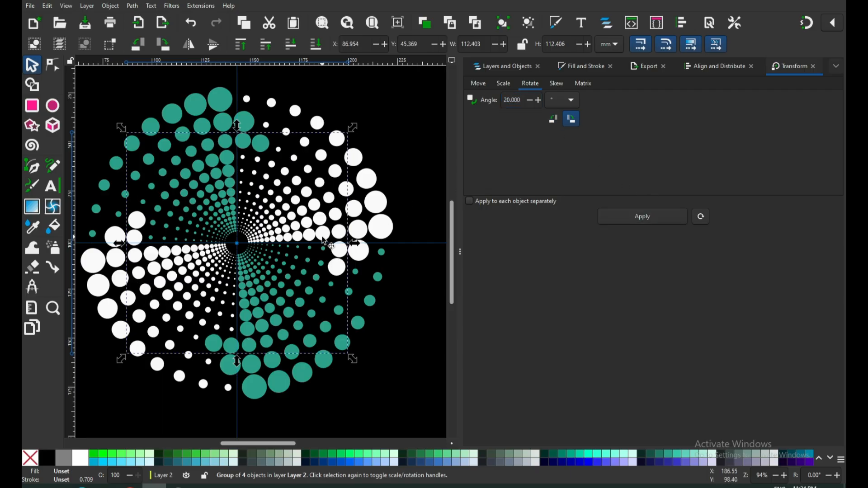
Rotate the fourth ring from the outside 30° clockwise and the fifth ring 40° clockwise.
key("ctrl+z")
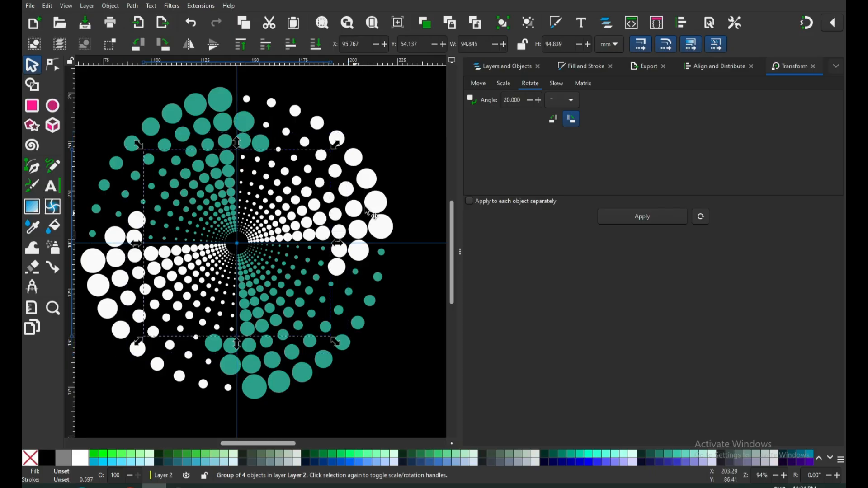
triple_click(525, 99)
type("30")
left_click(643, 216)
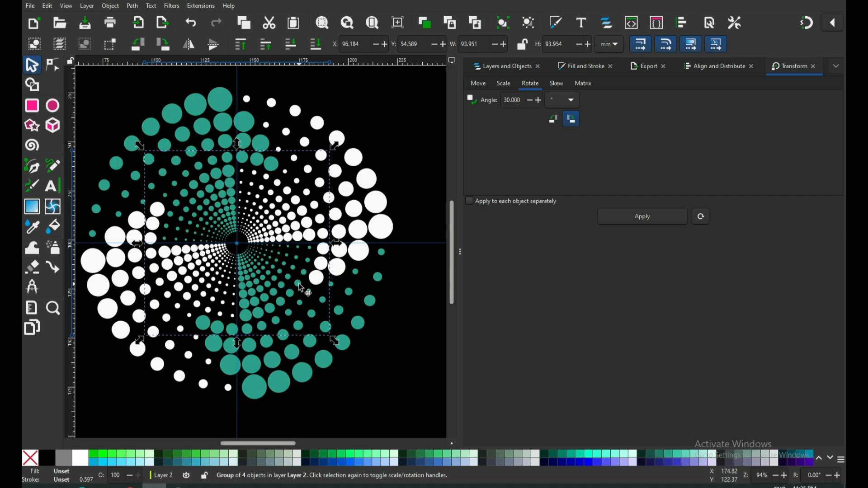
left_click(299, 283)
left_click_drag(158, 155, 349, 339)
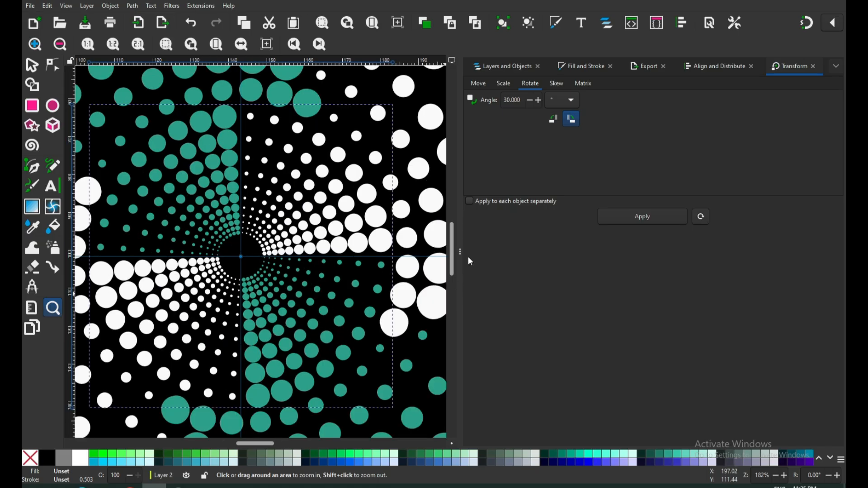
left_click_drag(461, 252, 578, 252)
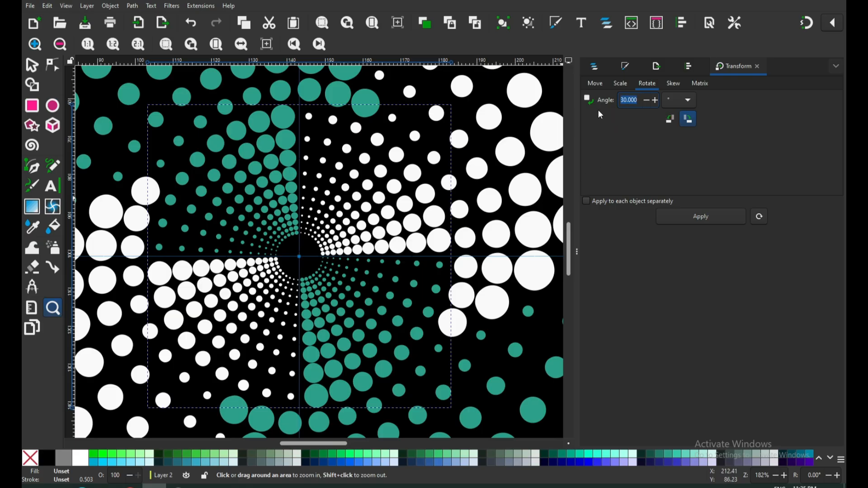
type("40")
key("Return")
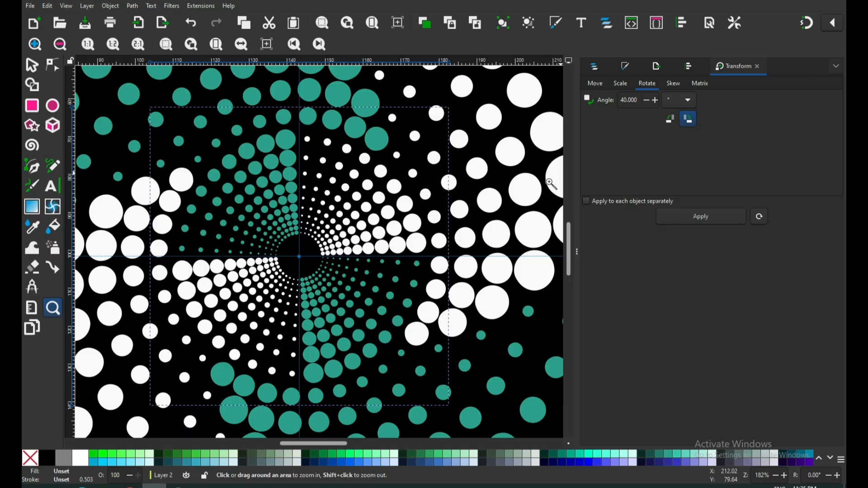
Rotate the sixth ring from the outside 50° clockwise and the seventh ring 60° clockwise.
left_click(353, 369)
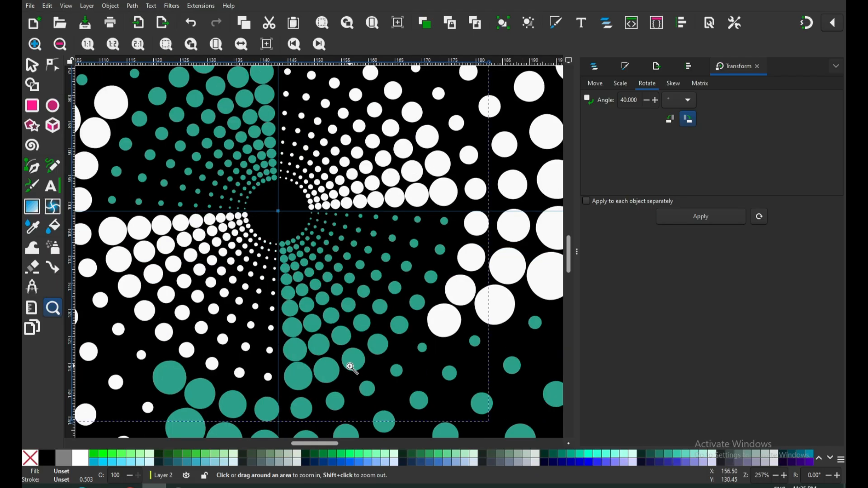
left_click(31, 67)
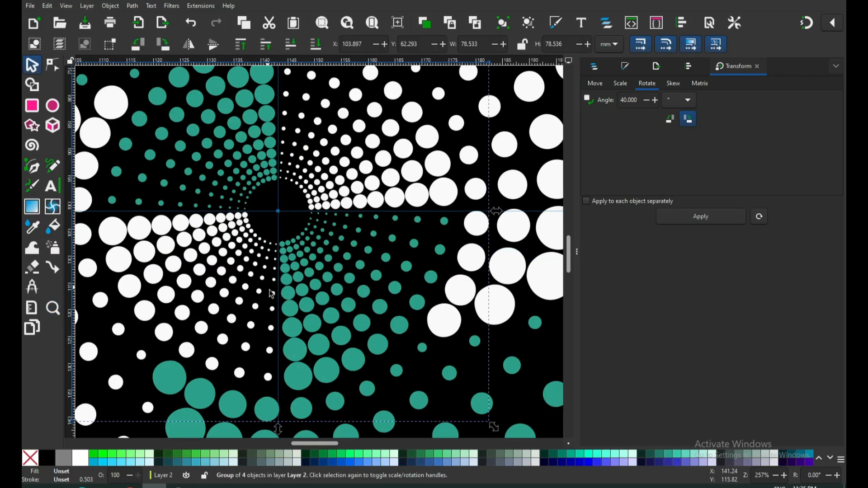
left_click(298, 380)
triple_click(630, 100)
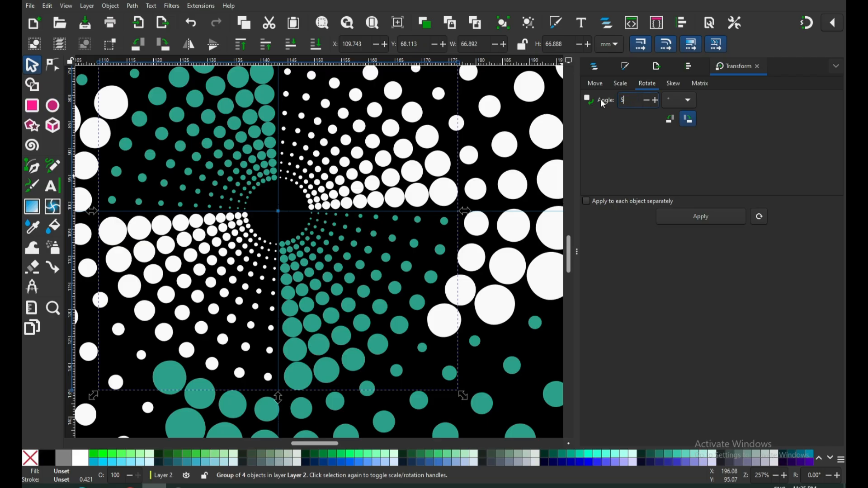
type("50")
key("Return")
type("60")
left_click(712, 216)
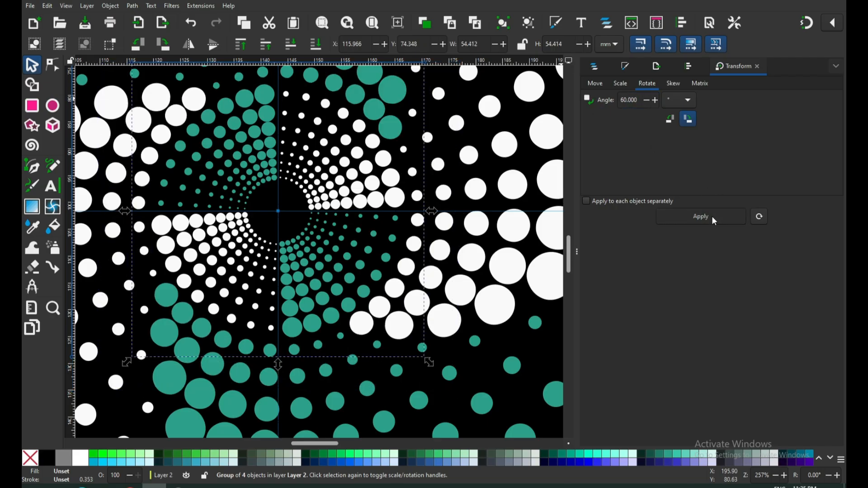
Rotate the eighth ring from the outside 70° clockwise and the ninth ring 80° clockwise.
left_click(294, 328)
left_click_drag(637, 99, 575, 100)
type("70")
key("Return")
left_click(292, 310)
left_click_drag(637, 100, 564, 97)
type("80")
left_click(696, 223)
Rotate the tenth ring from the outside 90° clockwise and the eleventh ring 100° clockwise.
left_click(287, 298)
type("90")
key("Return")
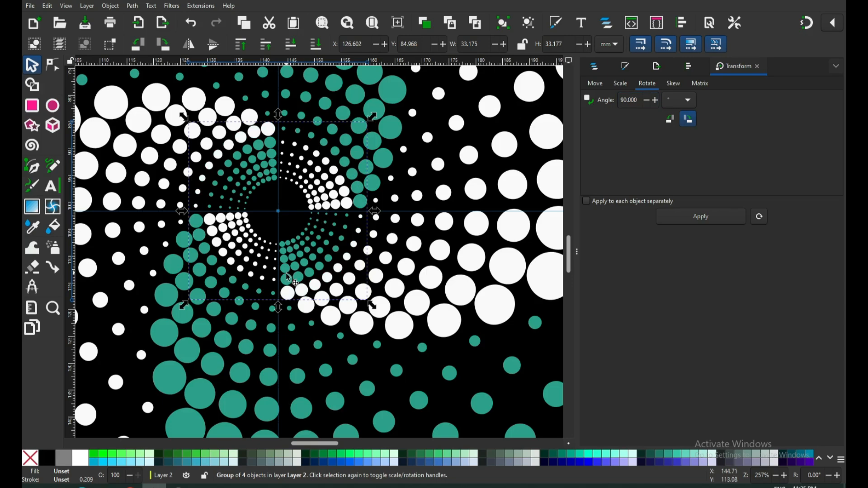
left_click(291, 282)
left_click_drag(637, 99, 565, 98)
type("100")
key("Return")
Rotate the twelfth ring from the outside 110° clockwise and the thirteenth ring 120° clockwise.
left_click(294, 262)
left_click_drag(638, 100, 566, 96)
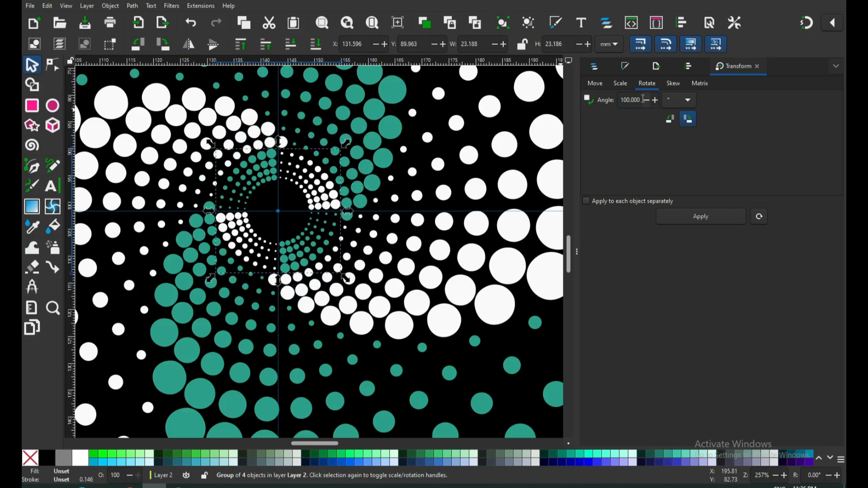
type("110")
key("Return")
left_click(289, 248)
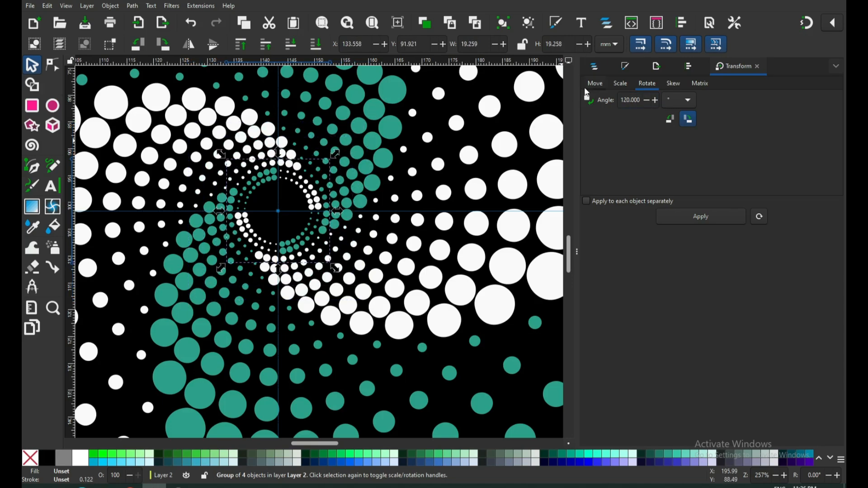
Rotate the fourteenth ring from the outside 130° clockwise.
left_click_drag(637, 100, 570, 83)
type("130")
key("Return")
Rotate the fifteenth ring from the outside 140° clockwise.
left_click(284, 247)
type("140")
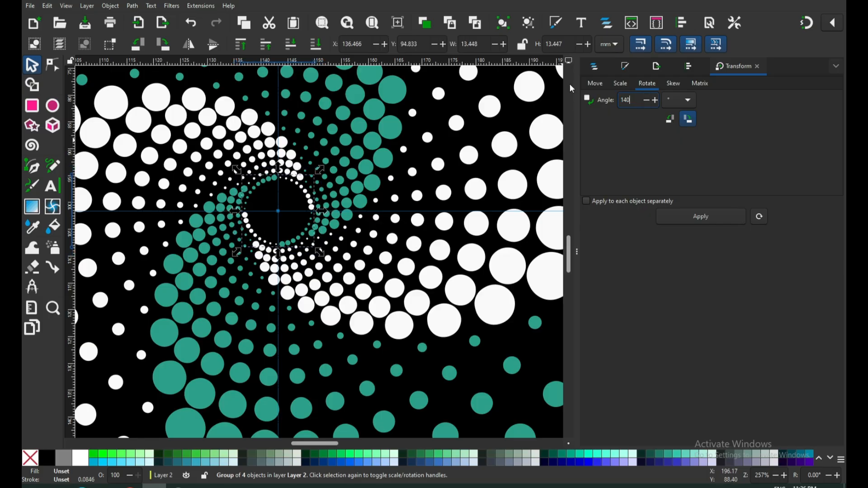
key("Return")
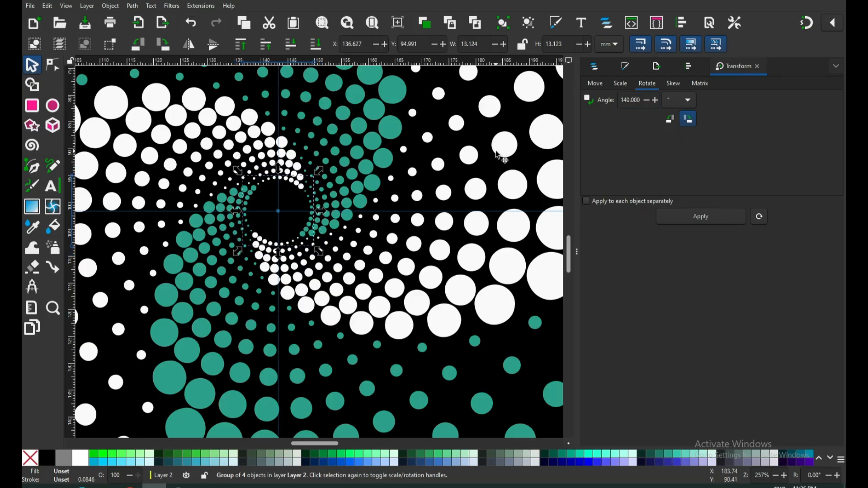
Clear the selection and save the document.
left_click(298, 204)
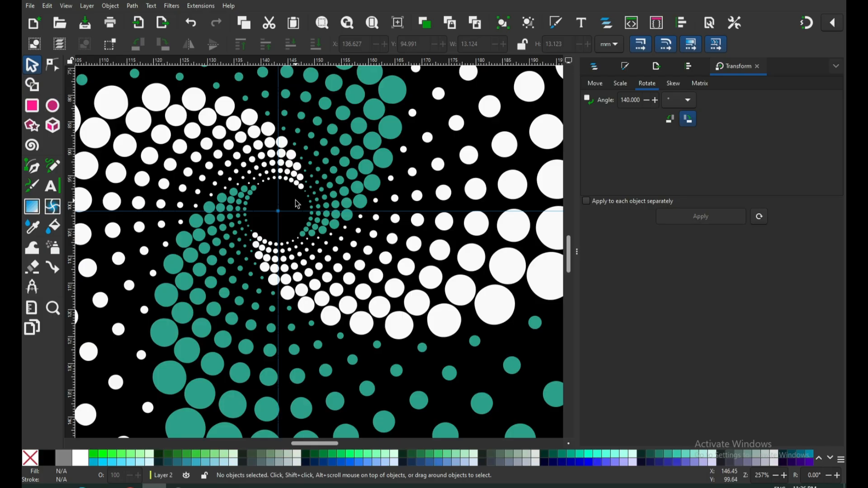
scroll(297, 203, "down", 4)
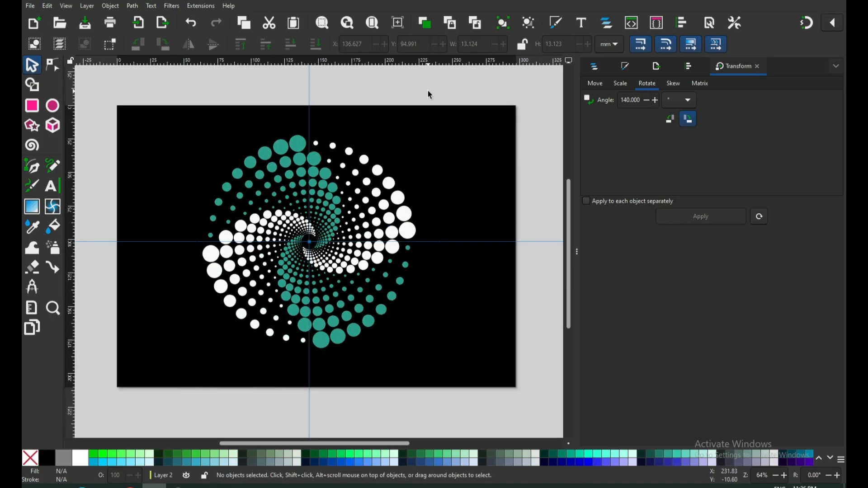
left_click(578, 252)
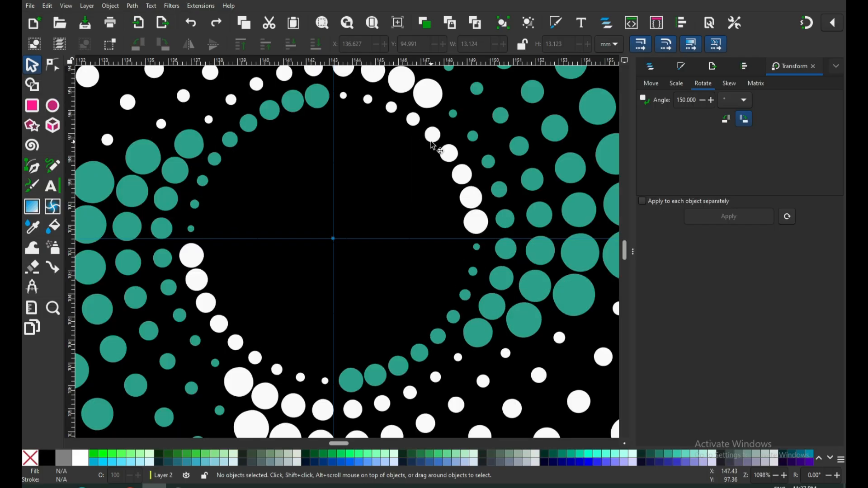
key("ctrl+s")
Duplicate the innermost ring and scale the copies about the centre into seven progressively smaller rings, the smallest about 3.9 mm wide.
left_click(471, 205)
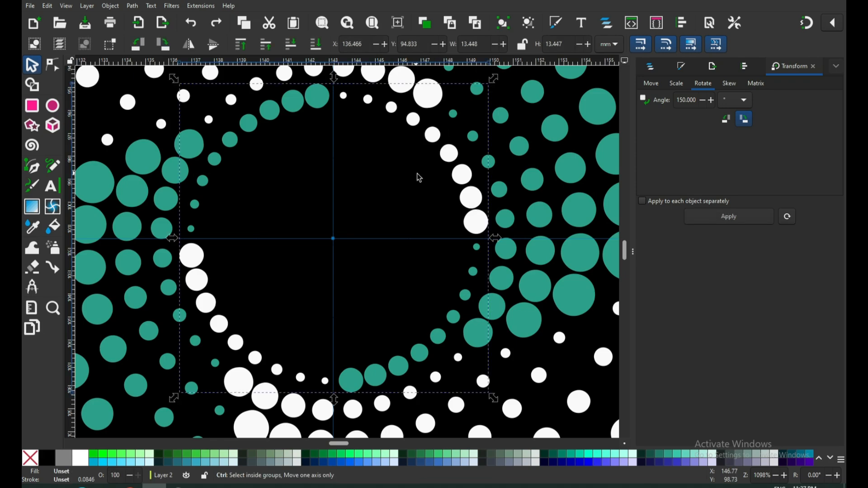
key("ctrl+d")
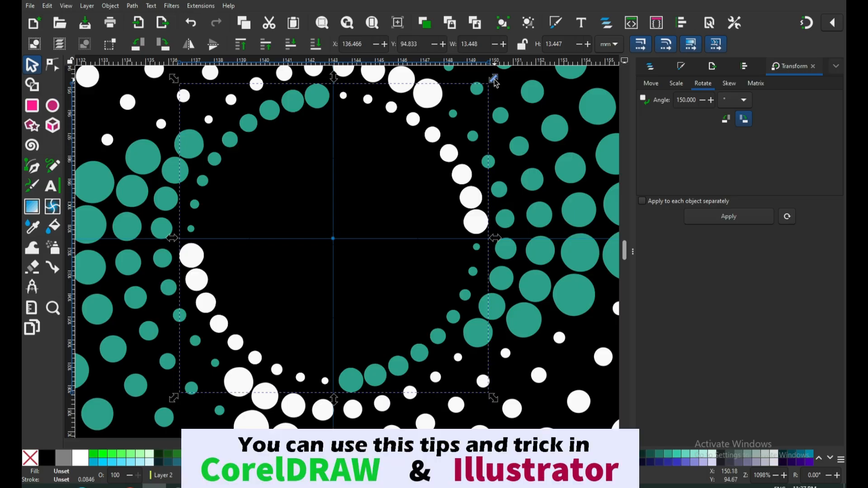
left_click_drag(493, 79, 393, 190)
key("ctrl+z")
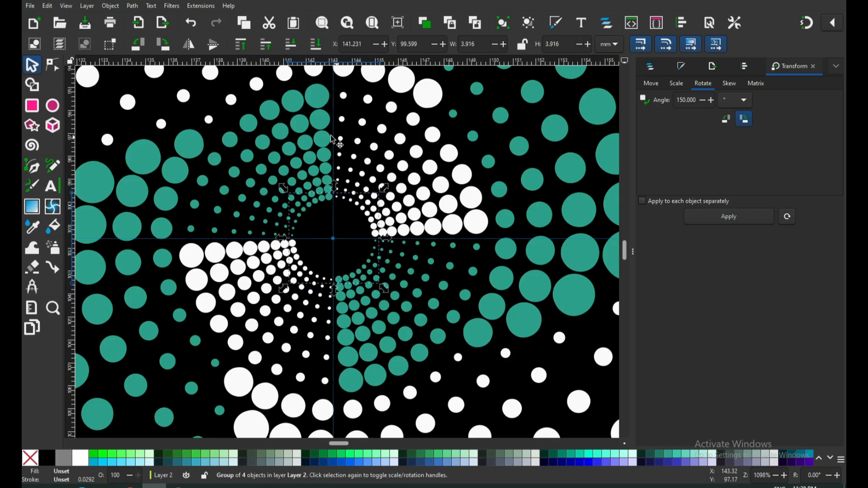
Rotate the fifteenth ring from the outside 150° clockwise and the sixteenth ring 160° clockwise.
left_click(316, 98)
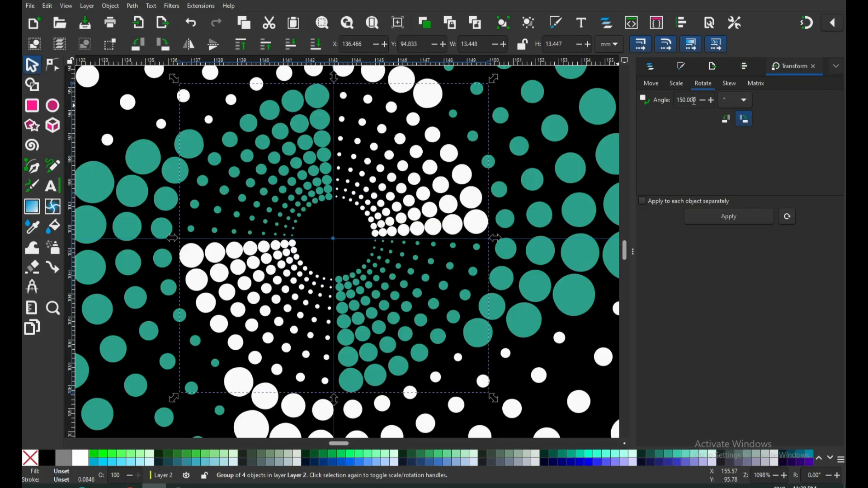
left_click_drag(699, 103, 676, 103)
left_click(727, 218)
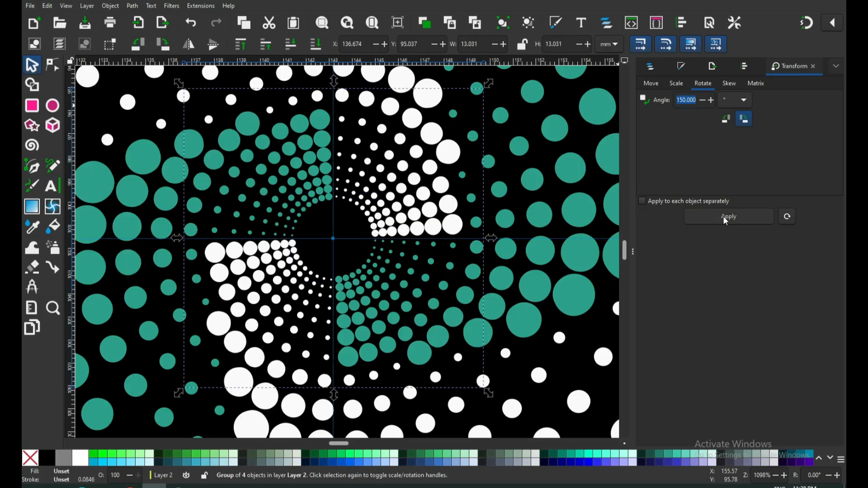
left_click(439, 185)
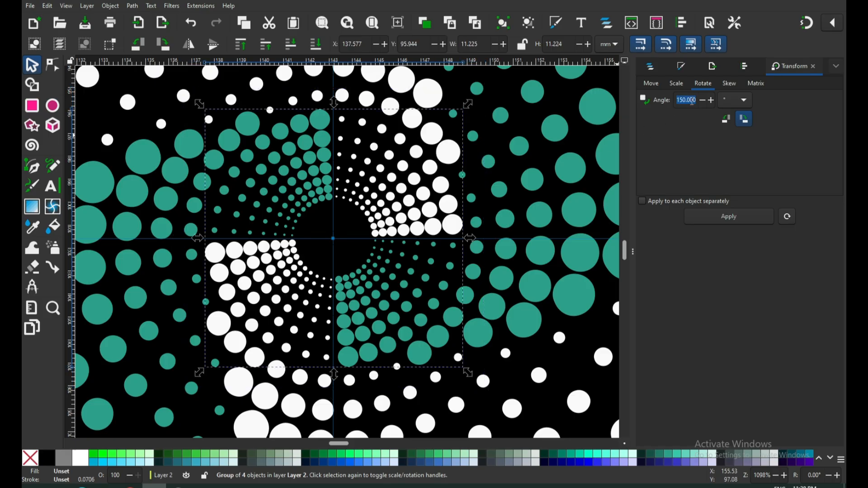
key("1")
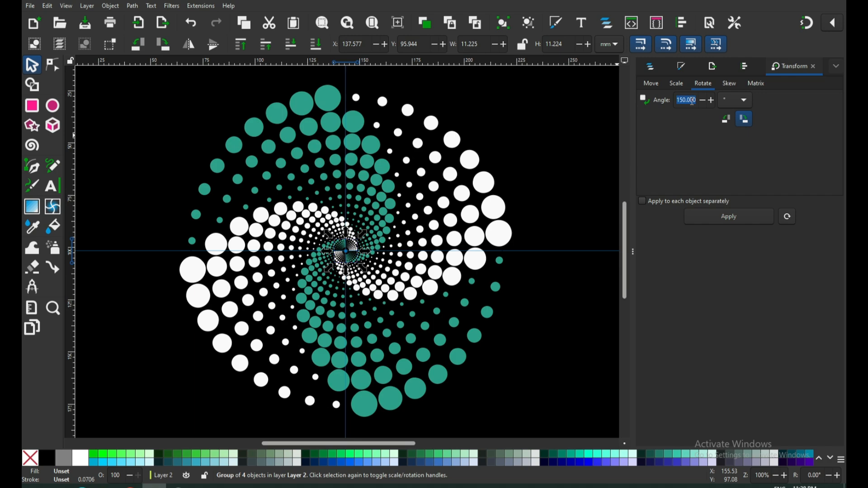
type("160")
left_click(726, 217)
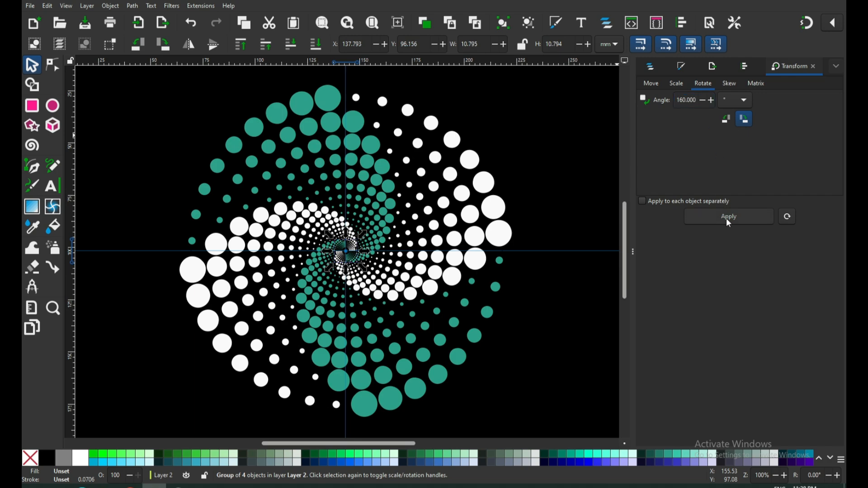
Rotate the seventeenth ring from the outside 170° clockwise and the eighteenth ring 180° clockwise.
key("z")
left_click_drag(331, 234, 384, 276)
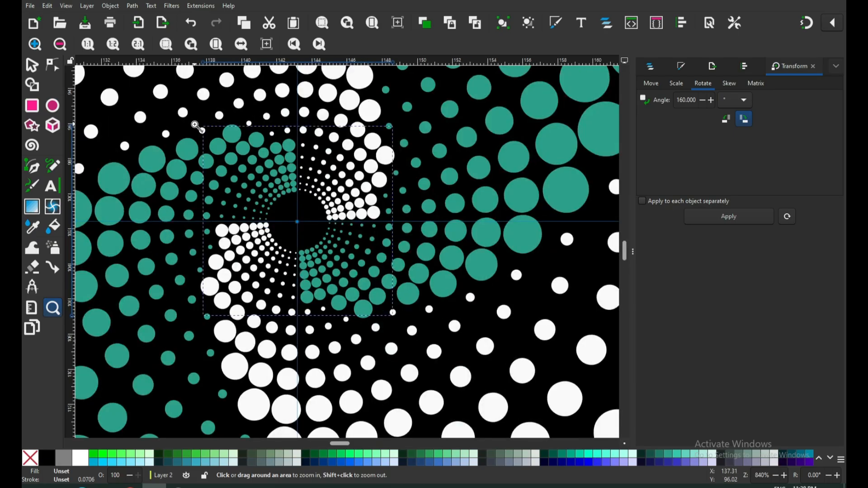
left_click(33, 66)
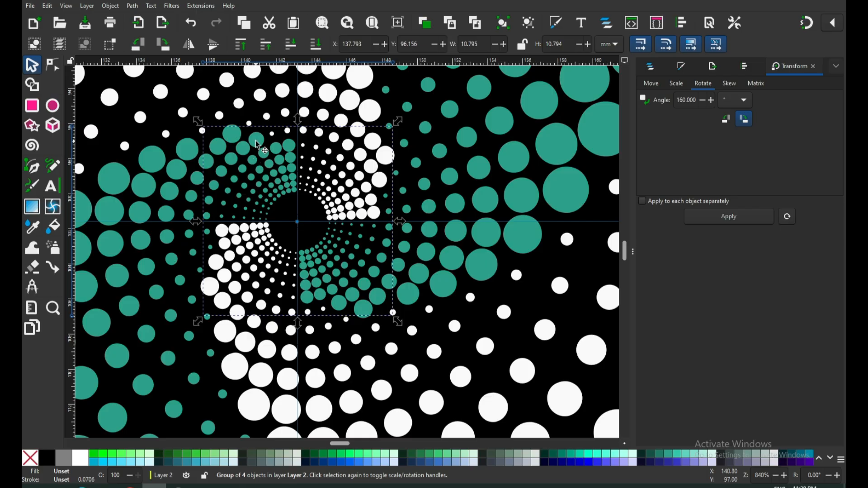
left_click(289, 146)
left_click_drag(699, 101, 650, 106)
type("170")
key("Return")
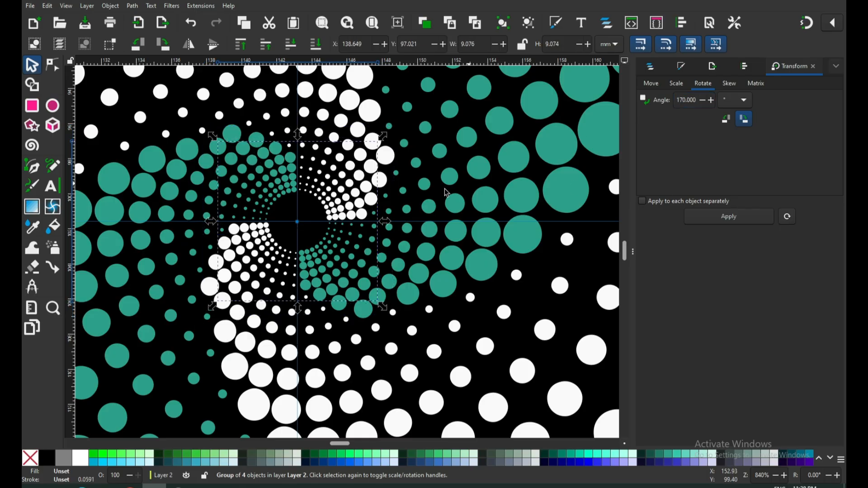
left_click(291, 157)
double_click(686, 100)
type("180")
key("Return")
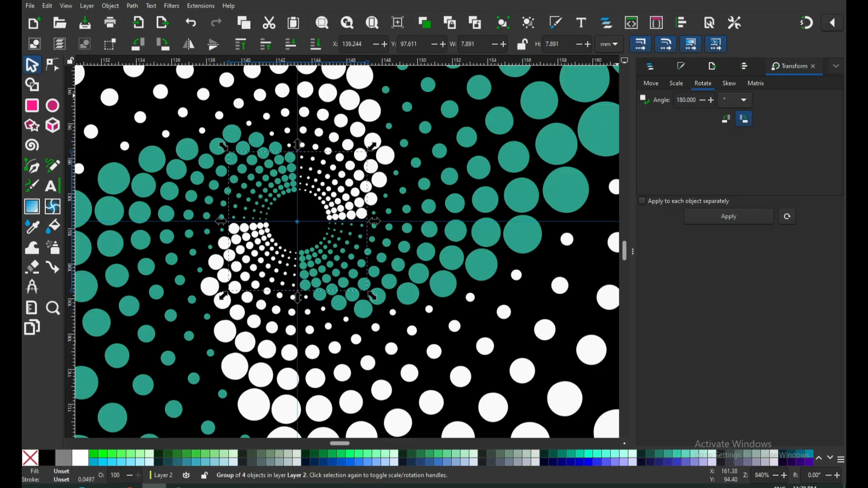
Rotate the nineteenth ring from the outside 190° clockwise and the twentieth ring 200° clockwise.
left_click(301, 179)
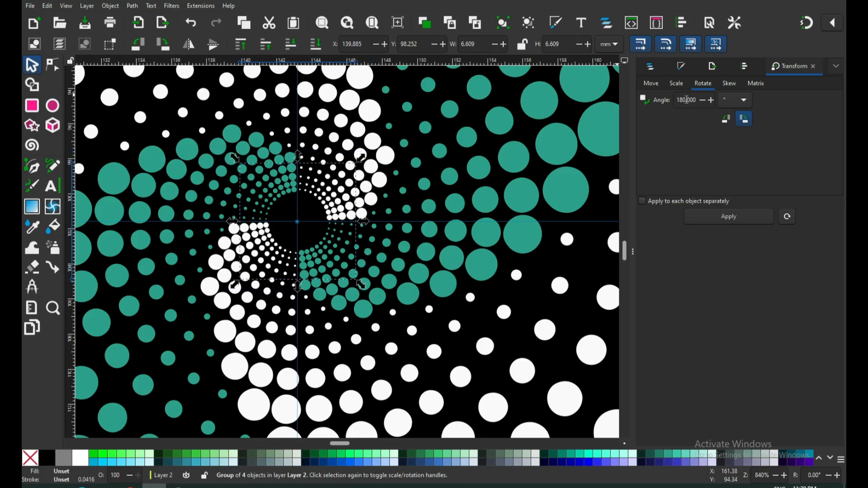
type("190")
key("Return")
left_click(294, 177)
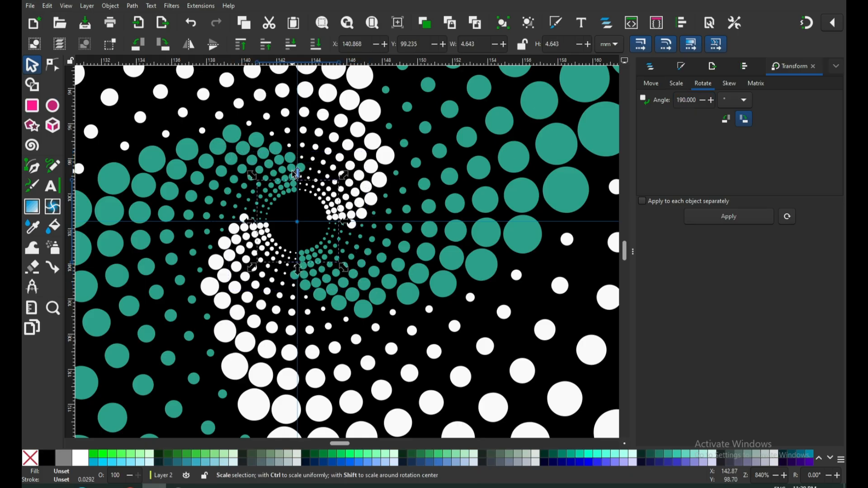
key("z")
left_click_drag(256, 153, 371, 295)
key("s")
left_click(294, 130)
double_click(686, 100)
type("200")
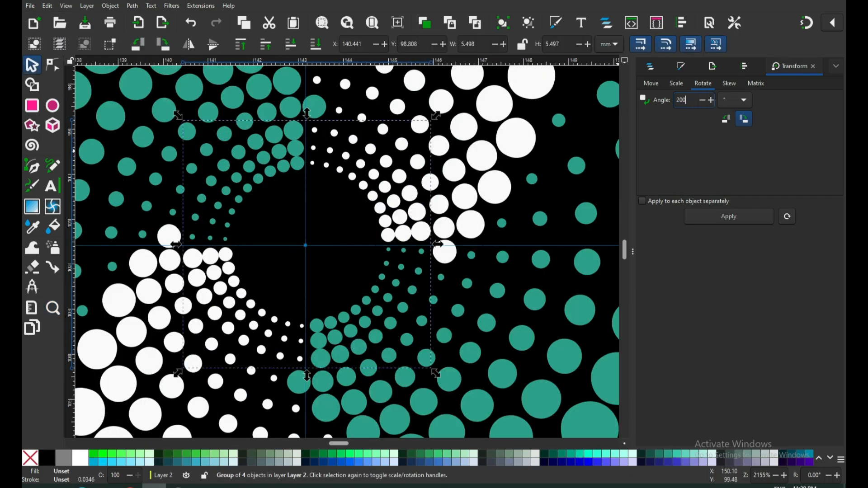
key("Return")
Rotate the twenty-first ring from the outside 210° clockwise and the innermost ring 220° clockwise.
left_click(299, 151)
left_click_drag(697, 100, 625, 102)
type("210")
key("Return")
left_click(300, 164)
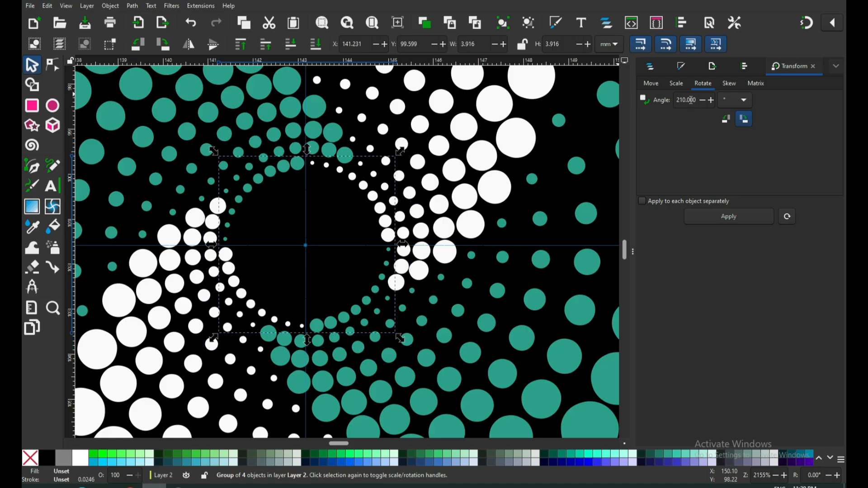
double_click(691, 100)
type("220")
key("Return")
Clear the selection, hide the docked Transform settings and save the document halftone-01.svg.
left_click(340, 232)
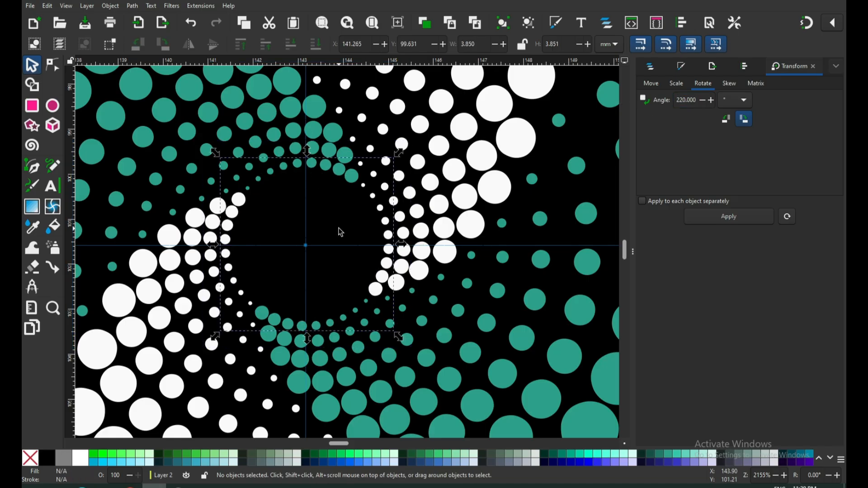
scroll(339, 233, "down", 8)
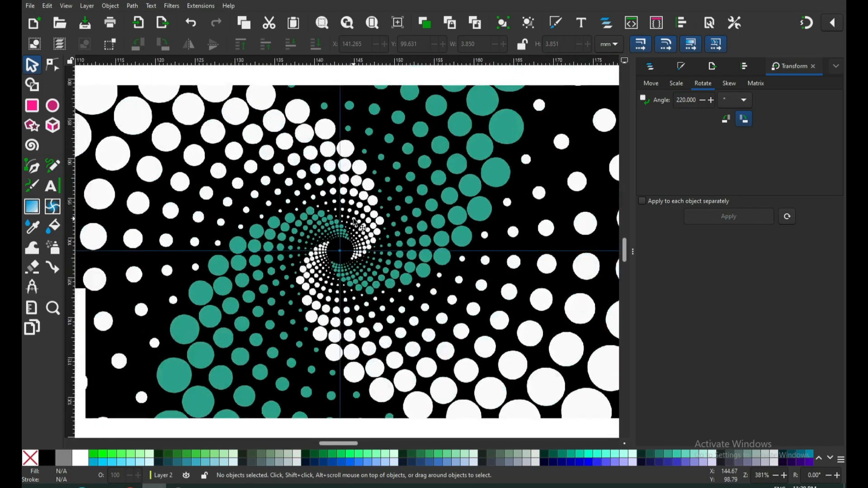
scroll(375, 225, "down", 2)
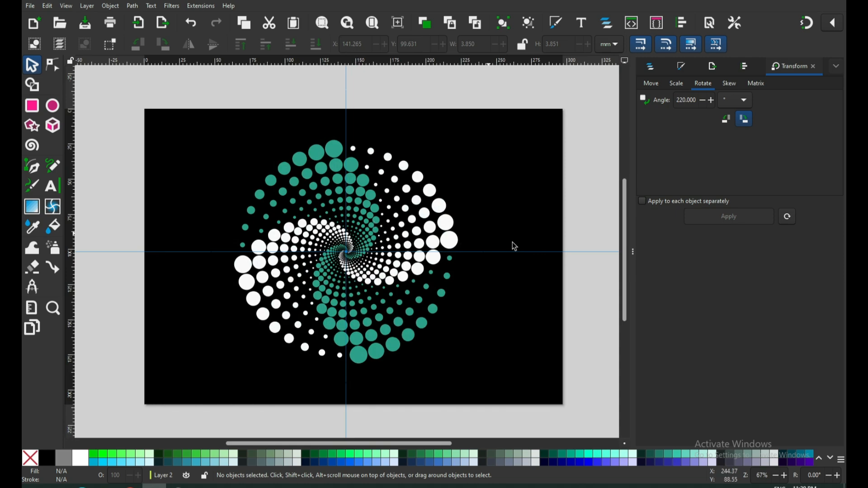
left_click(633, 249)
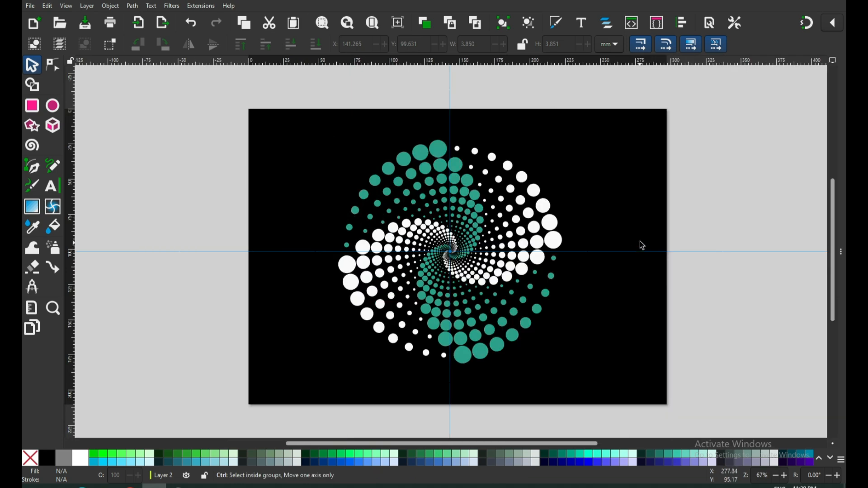
key("ctrl+s")
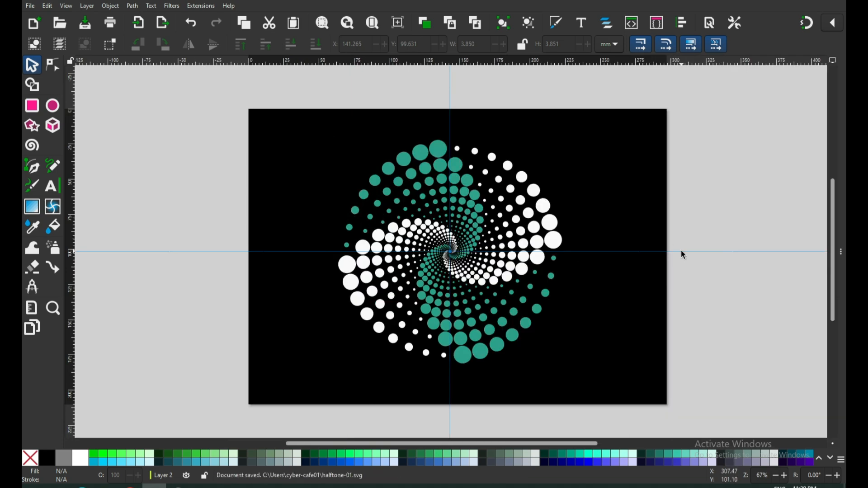
Delete the horizontal and vertical guides that cross at the centre of the halftone.
key("Delete")
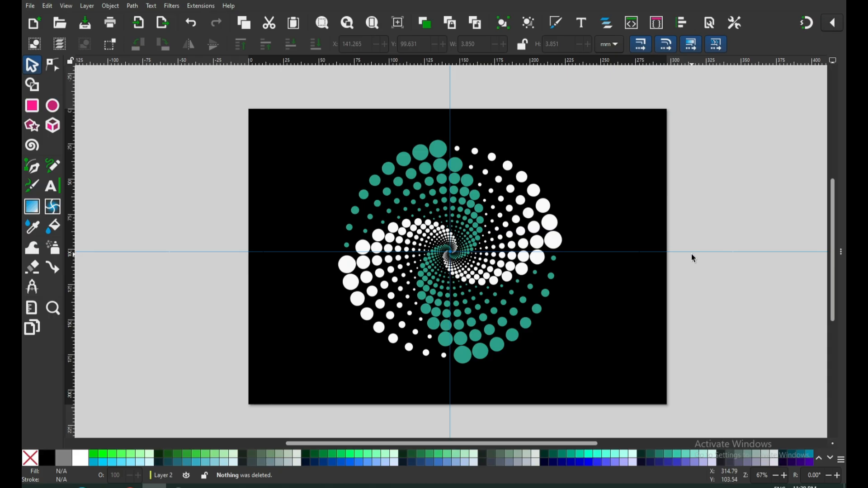
key("Delete")
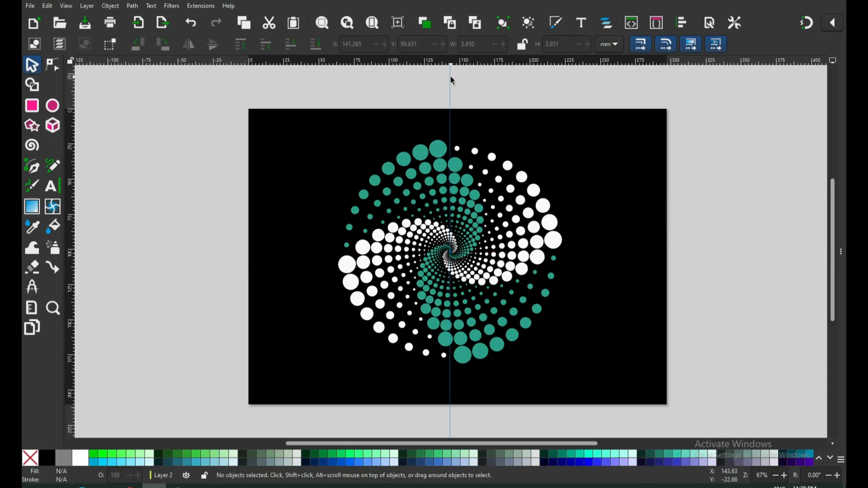
key("Delete")
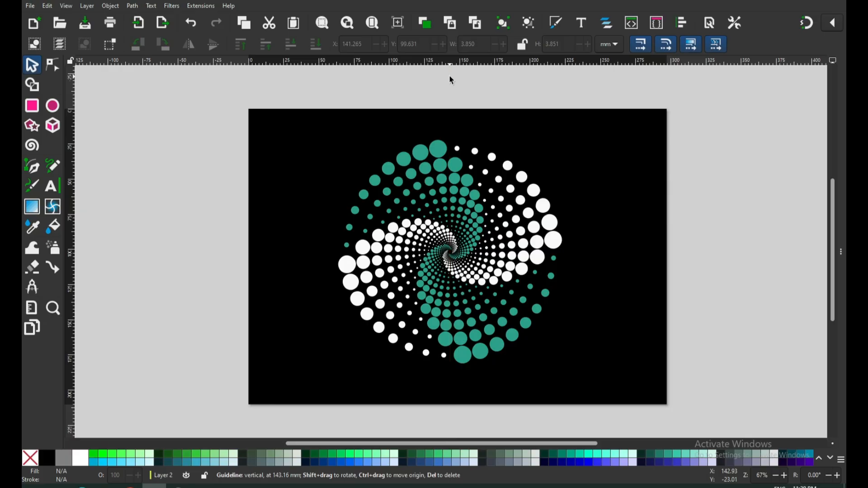